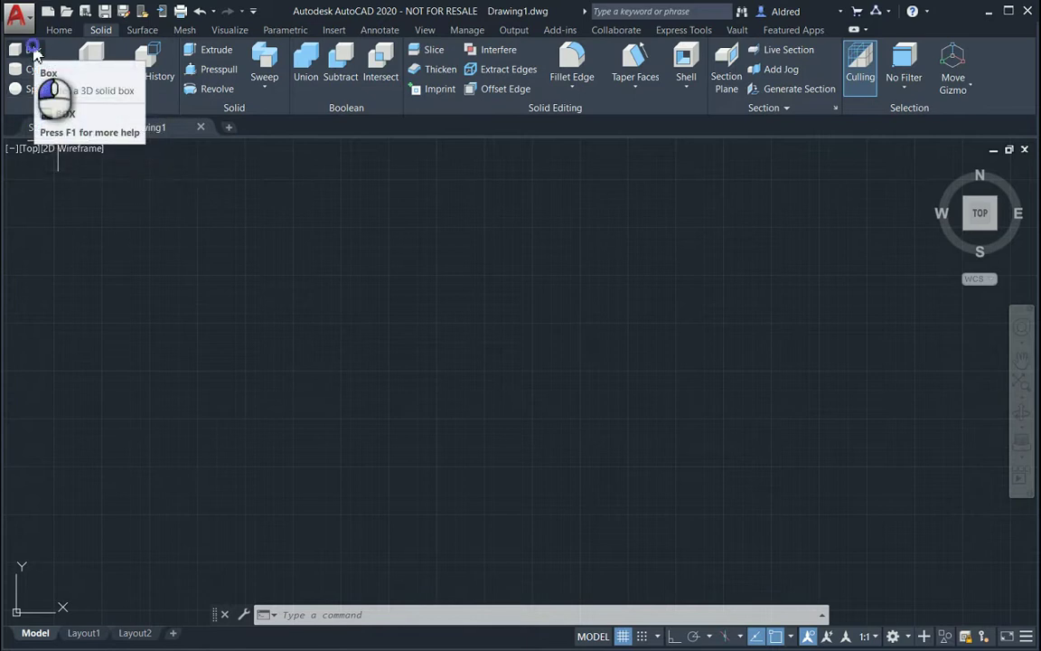
Draw a solid box with the BOX command from two base corners, orbiting into 3D to set its height.
{"action": "type", "text": "box"}
{"action": "key", "text": "Return"}
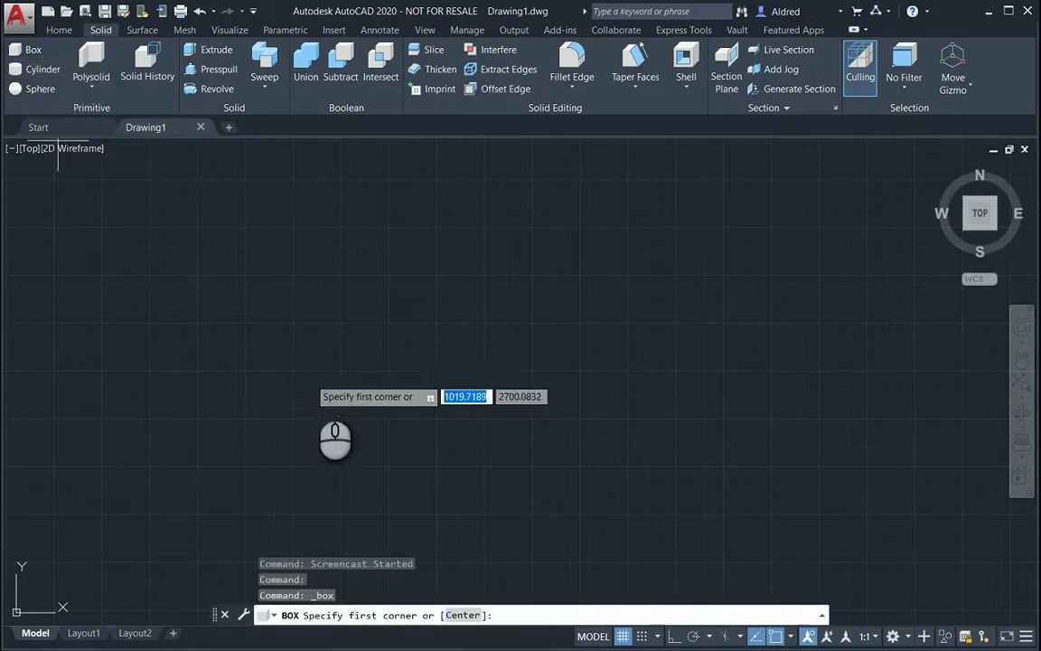
{"action": "left_click", "coordinate": [303, 482]}
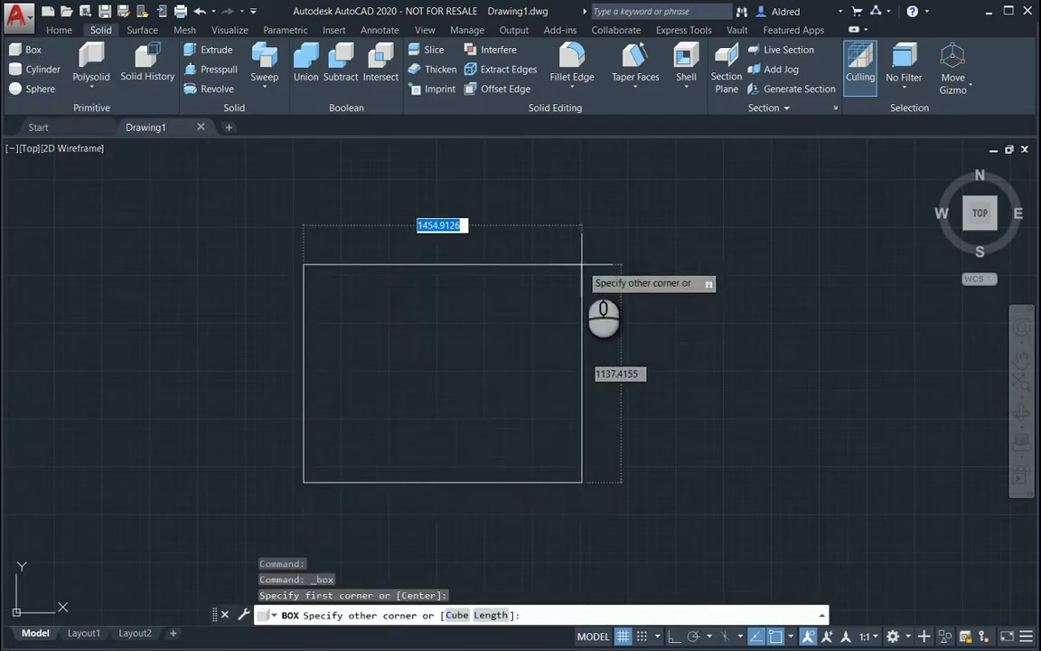
{"action": "left_click", "coordinate": [582, 265]}
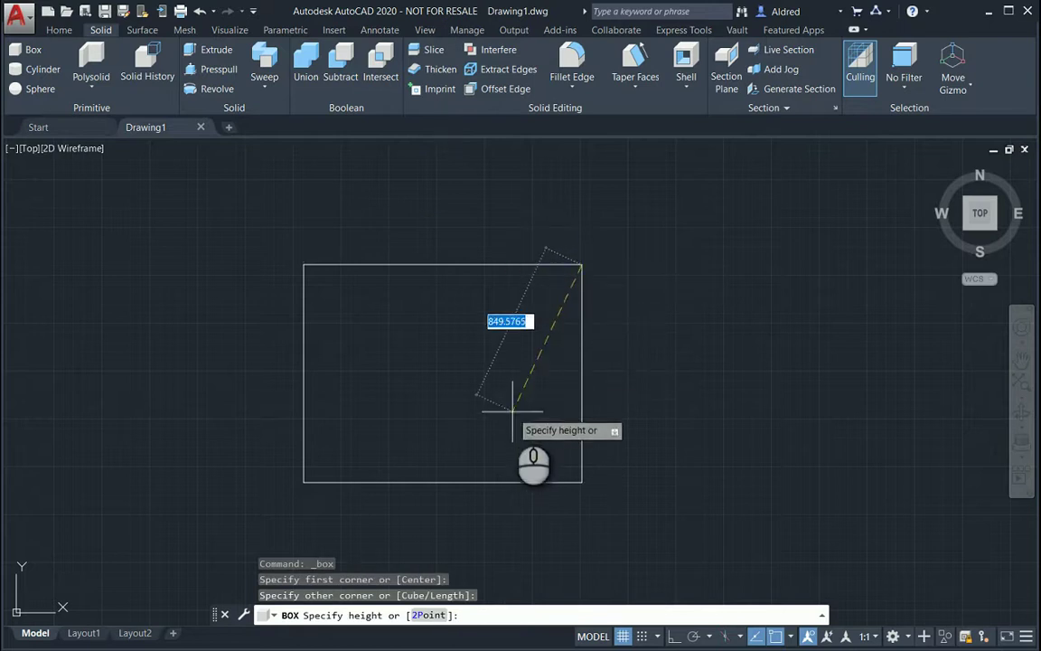
{"action": "key", "text": "F8"}
{"action": "middle_click_drag", "start_coordinate": [506, 397], "coordinate": [493, 257], "text": "shift"}
{"action": "middle_click_drag", "start_coordinate": [494, 351], "coordinate": [495, 313]}
Try the Shaded and 2D Wireframe visual styles on the box, then settle on Wireframe.
{"action": "left_click", "coordinate": [101, 148]}
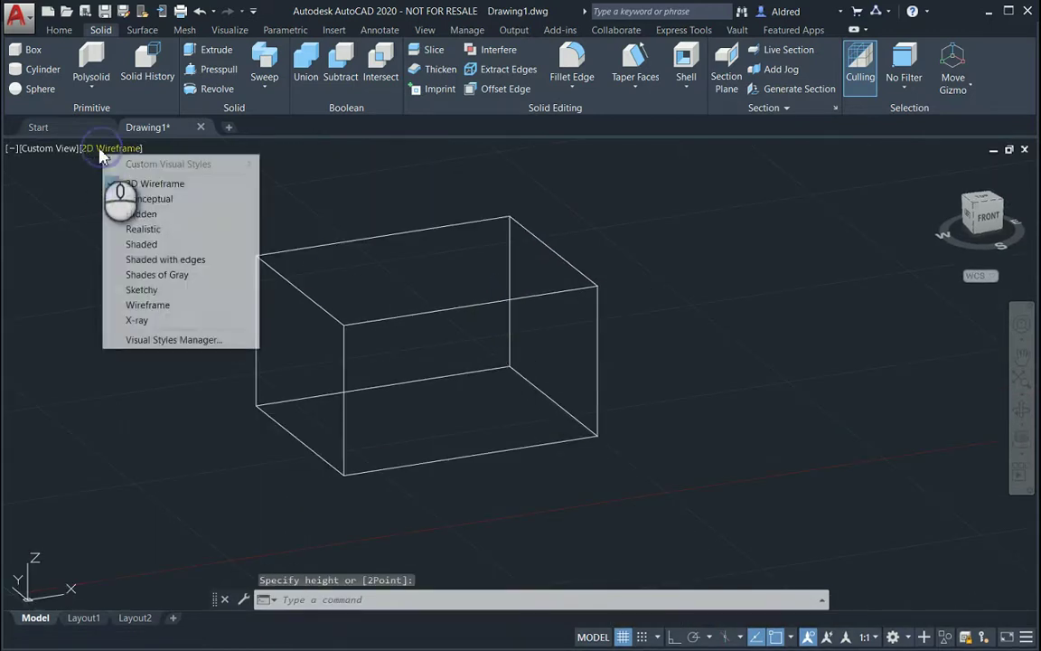
{"action": "left_click", "coordinate": [143, 244]}
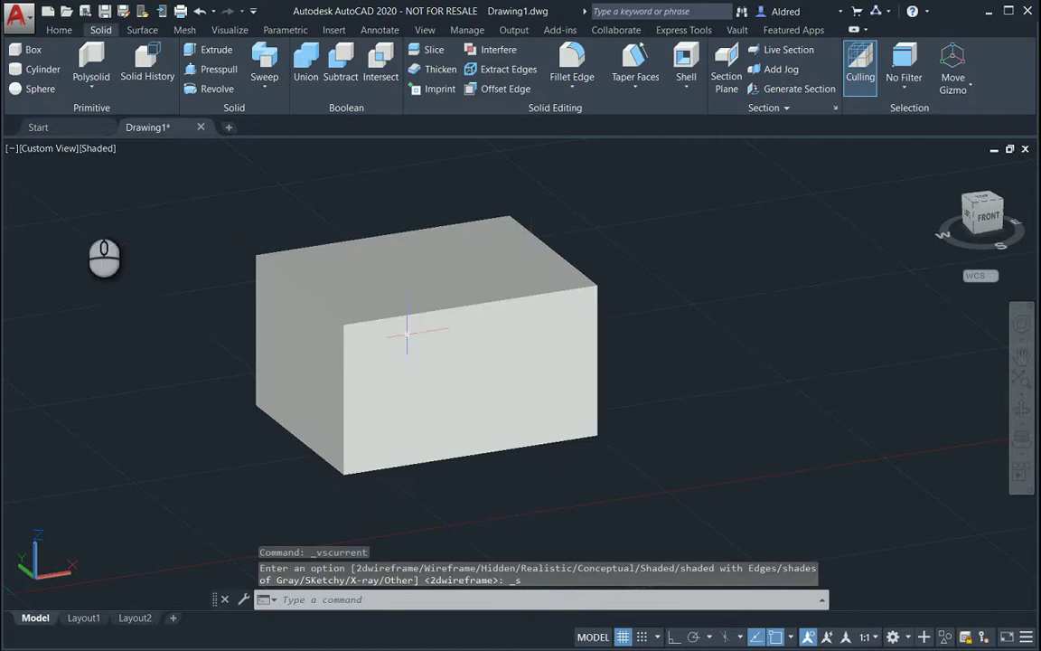
{"action": "left_click", "coordinate": [92, 152]}
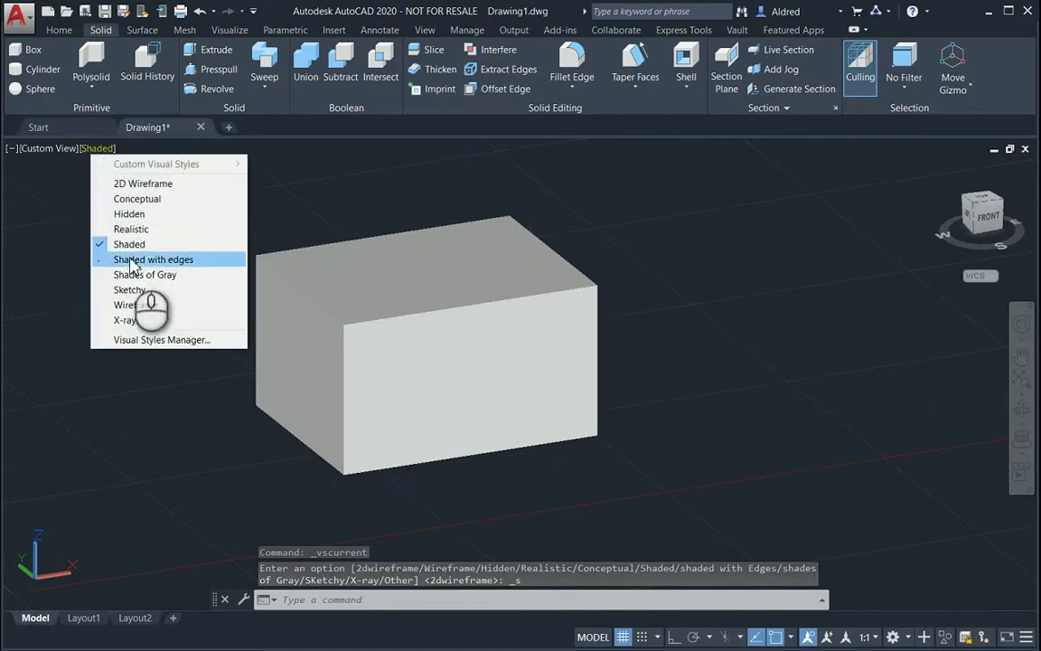
{"action": "left_click", "coordinate": [135, 184]}
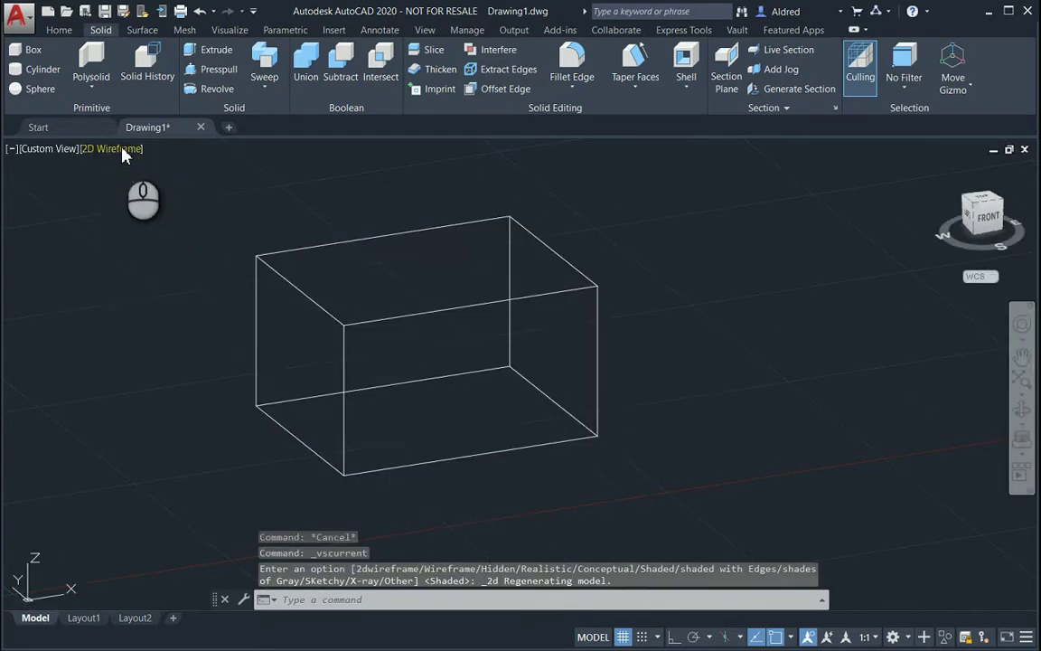
{"action": "left_click", "coordinate": [124, 154]}
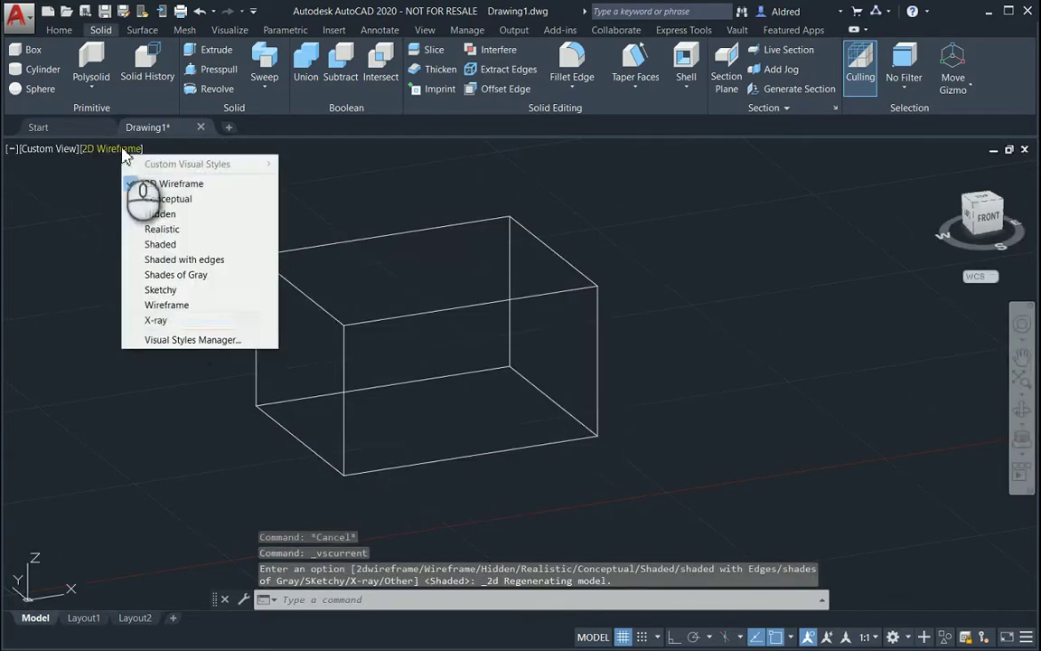
{"action": "left_click", "coordinate": [164, 307]}
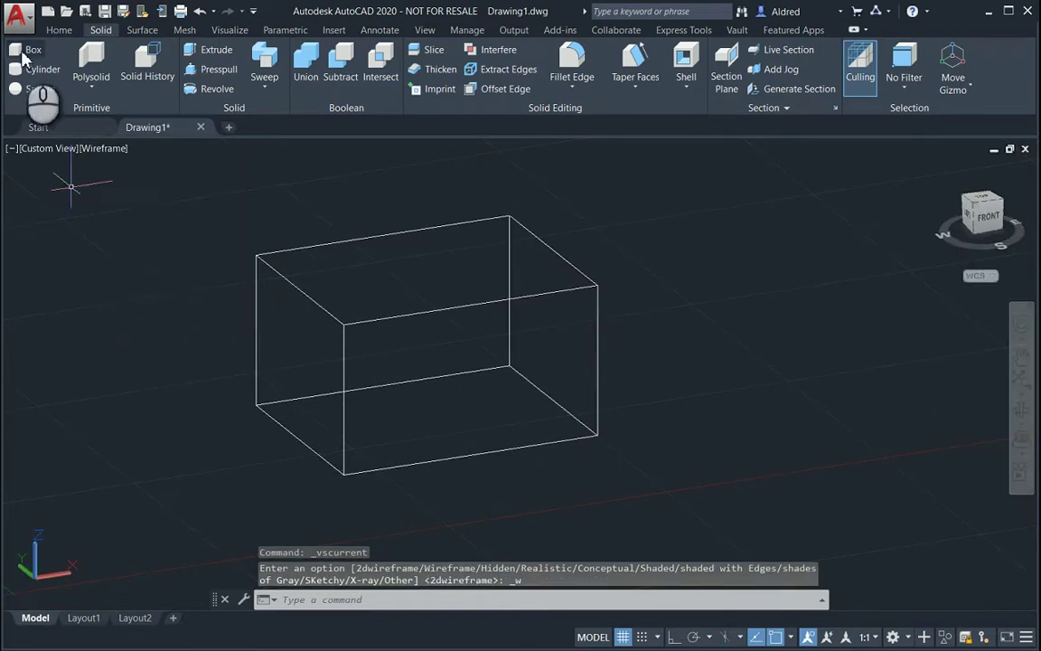
Draw a solid cylinder right of the box by picking its base centre, radius and height.
{"action": "left_click", "coordinate": [34, 70]}
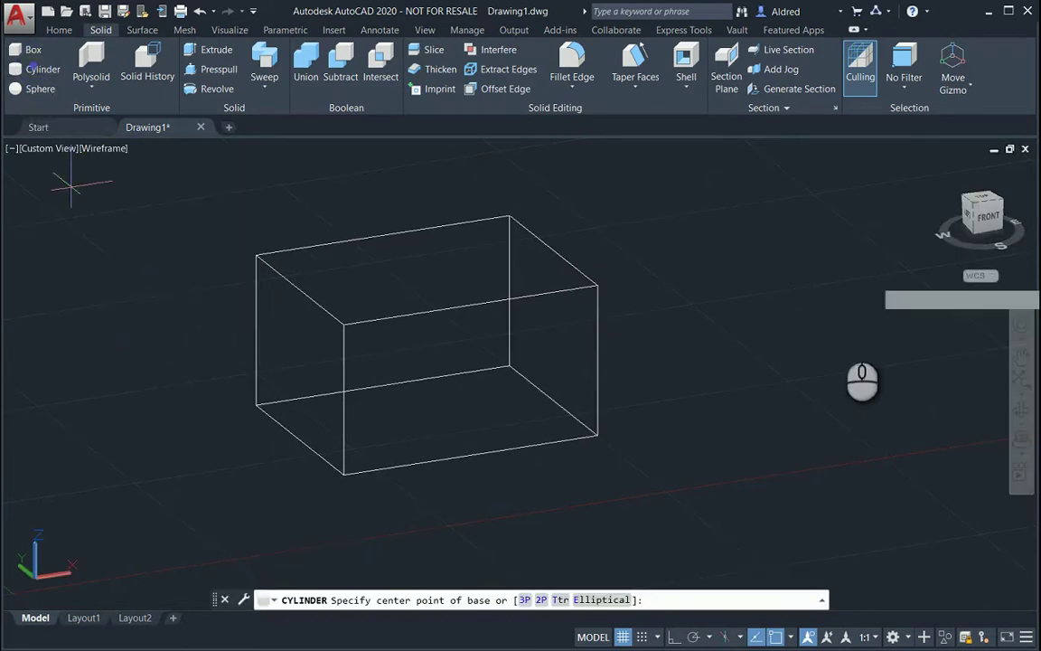
{"action": "left_click", "coordinate": [789, 309]}
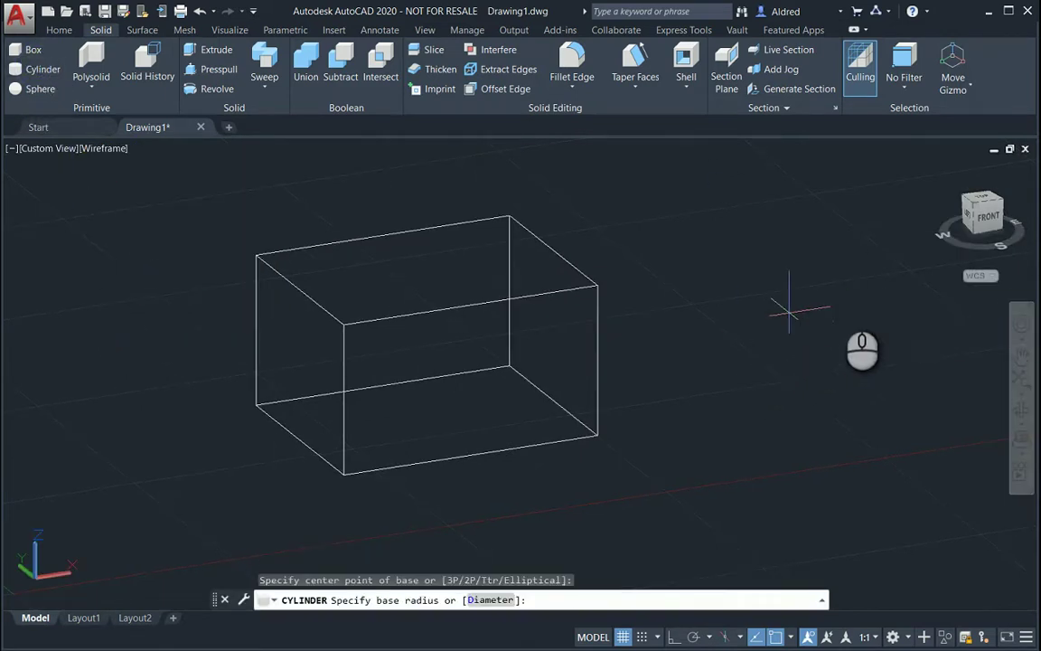
{"action": "left_click", "coordinate": [869, 284]}
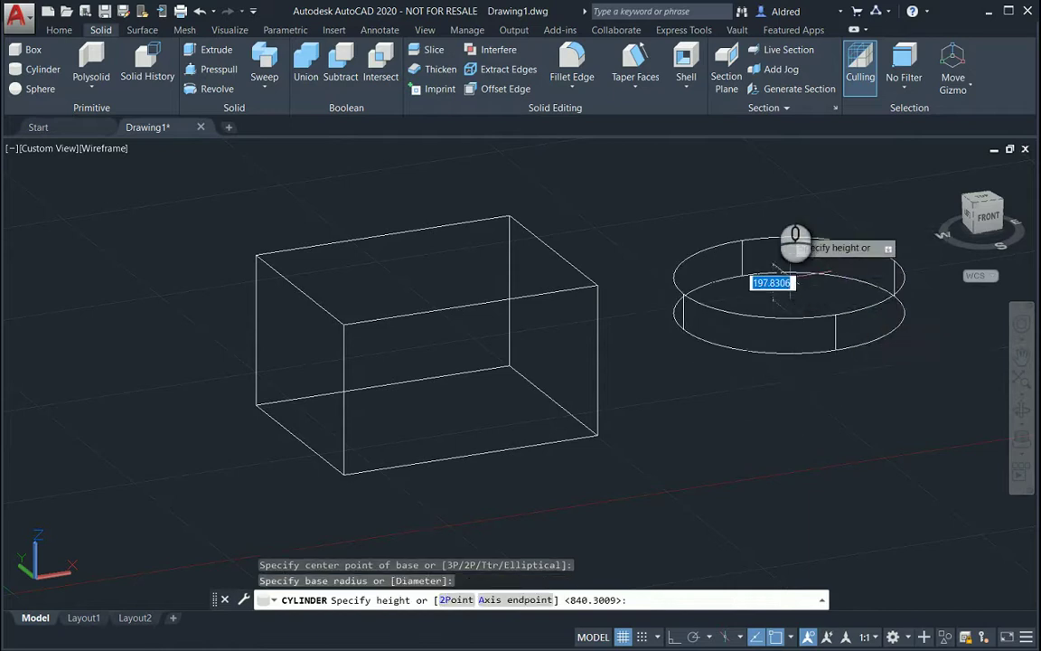
{"action": "middle_click_drag", "start_coordinate": [772, 187], "coordinate": [750, 316]}
{"action": "left_click", "coordinate": [731, 239]}
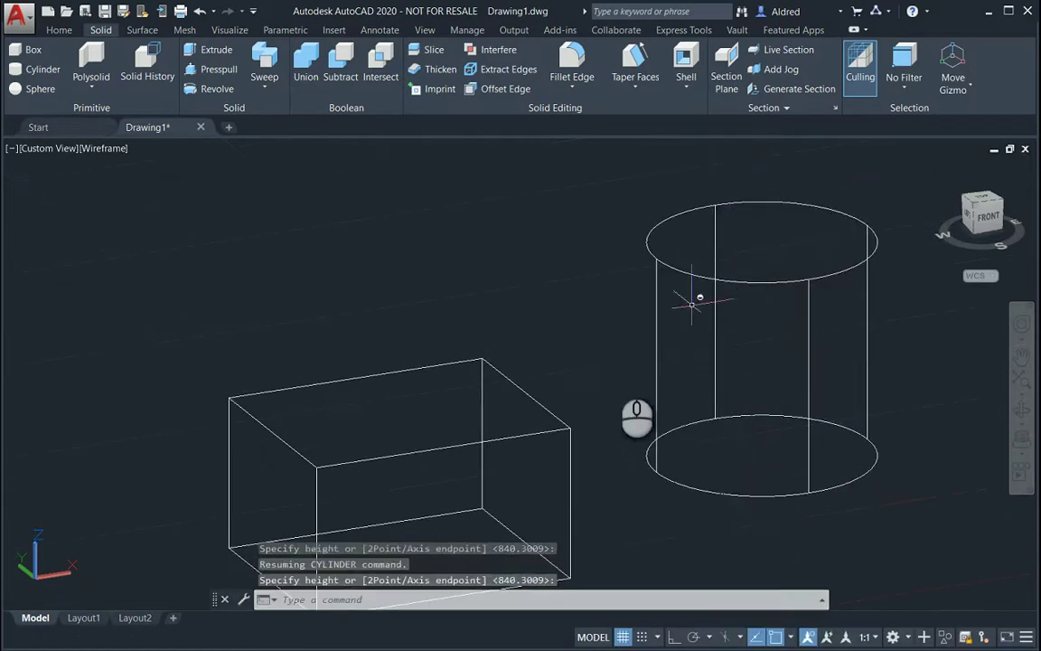
Add a solid sphere above the box with a radius of about 513.
{"action": "left_click", "coordinate": [39, 89]}
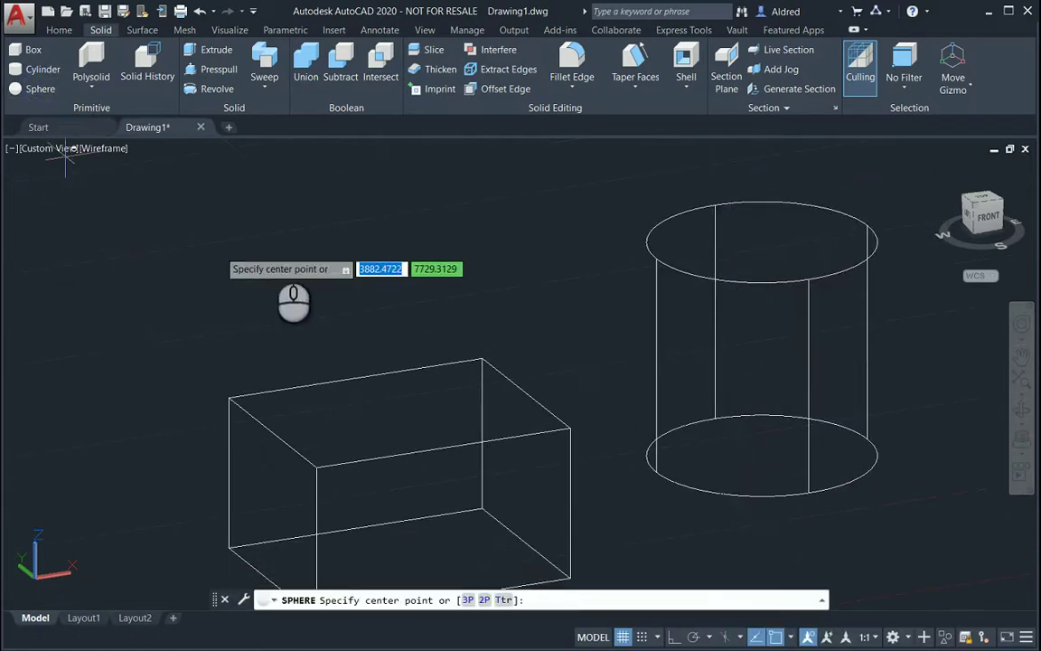
{"action": "left_click", "coordinate": [307, 249]}
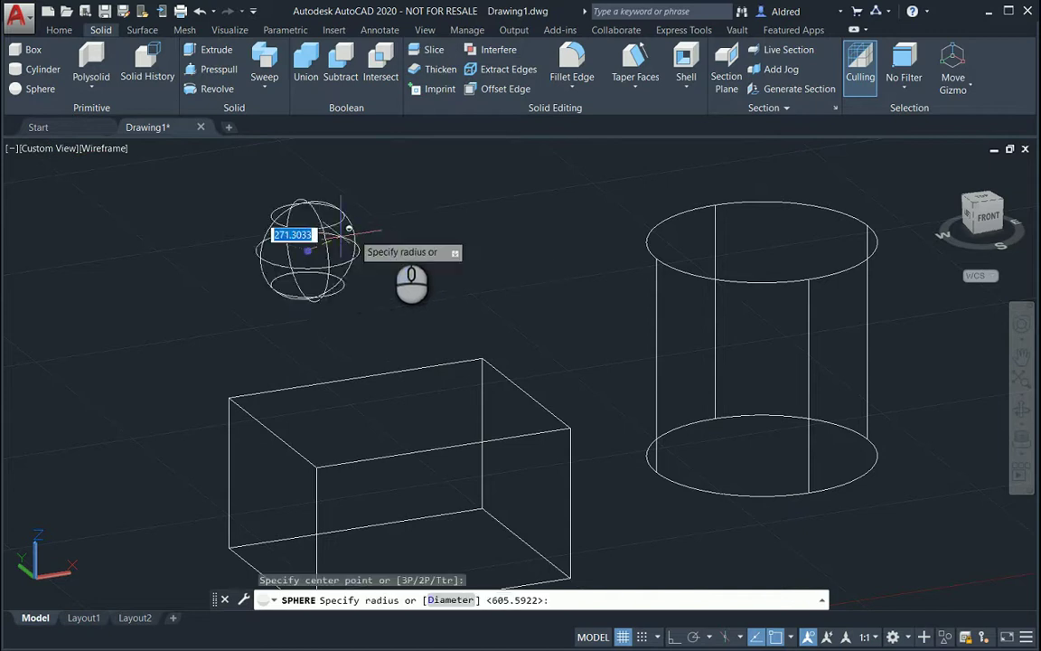
{"action": "left_click", "coordinate": [405, 249]}
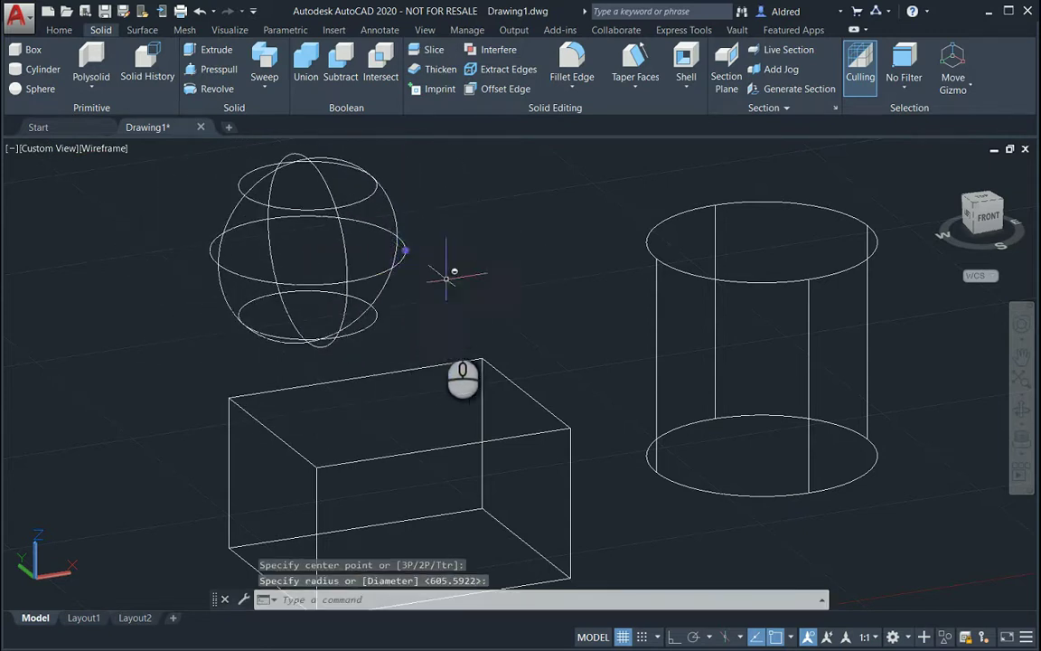
Switch to Shaded, then orbit, pan and zoom out around the box, cylinder and sphere.
{"action": "left_click", "coordinate": [104, 149]}
{"action": "key", "text": "Escape"}
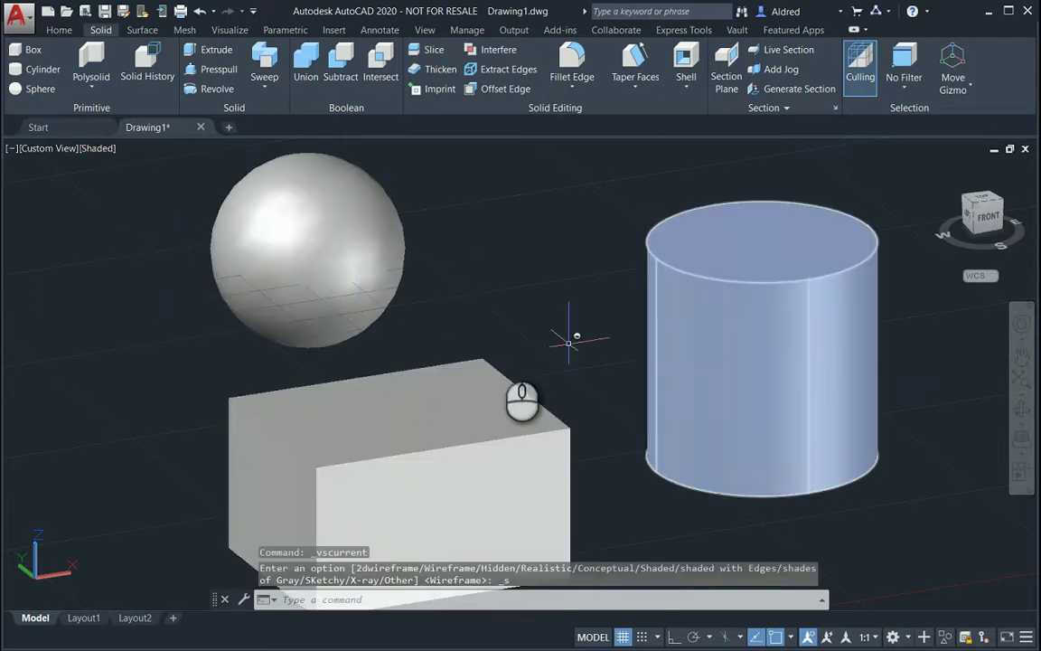
{"action": "middle_click_drag", "start_coordinate": [511, 339], "coordinate": [688, 436], "text": "shift"}
{"action": "middle_click_drag", "start_coordinate": [460, 480], "coordinate": [495, 233]}
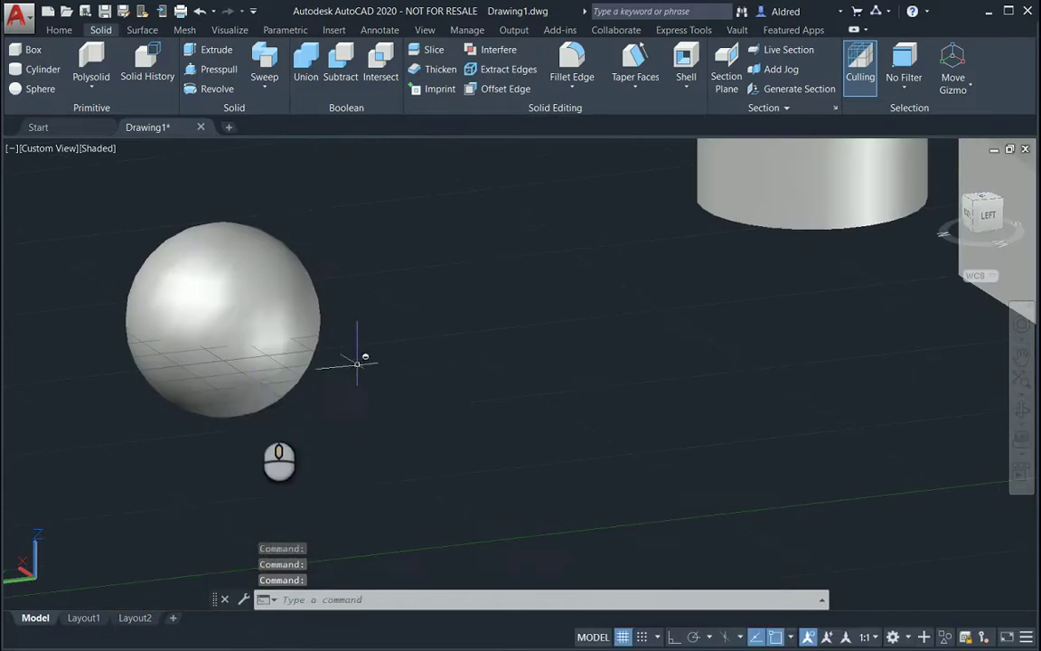
{"action": "left_click", "coordinate": [253, 357]}
{"action": "left_click", "coordinate": [590, 306]}
{"action": "middle_click_drag", "start_coordinate": [482, 495], "coordinate": [359, 631]}
{"action": "left_click", "coordinate": [691, 333]}
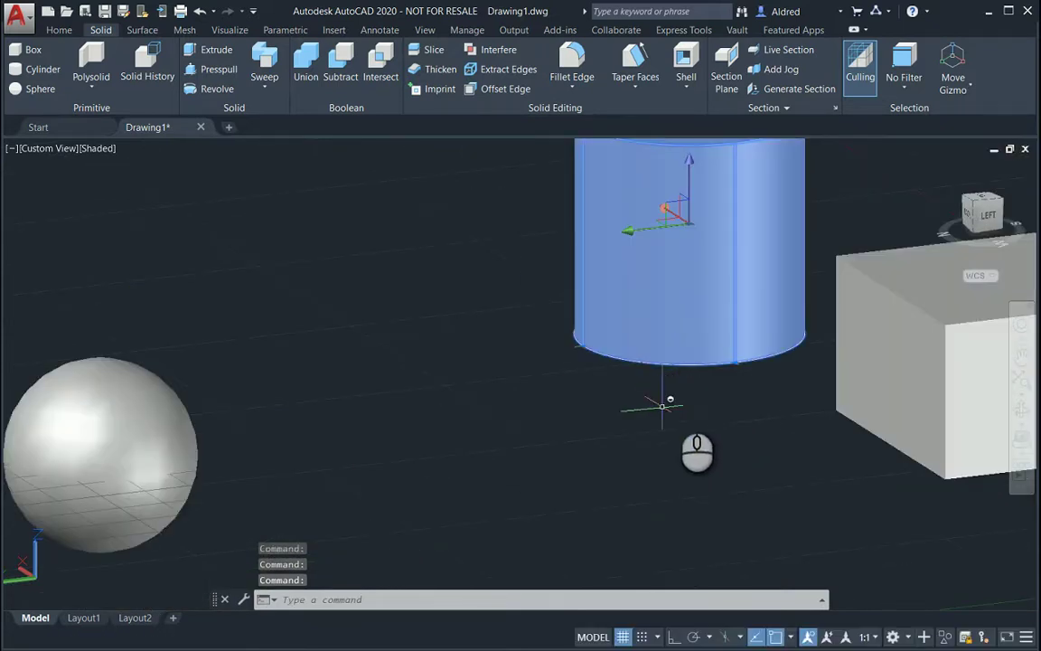
{"action": "scroll", "coordinate": [619, 403], "scroll_direction": "down", "scroll_amount": 3}
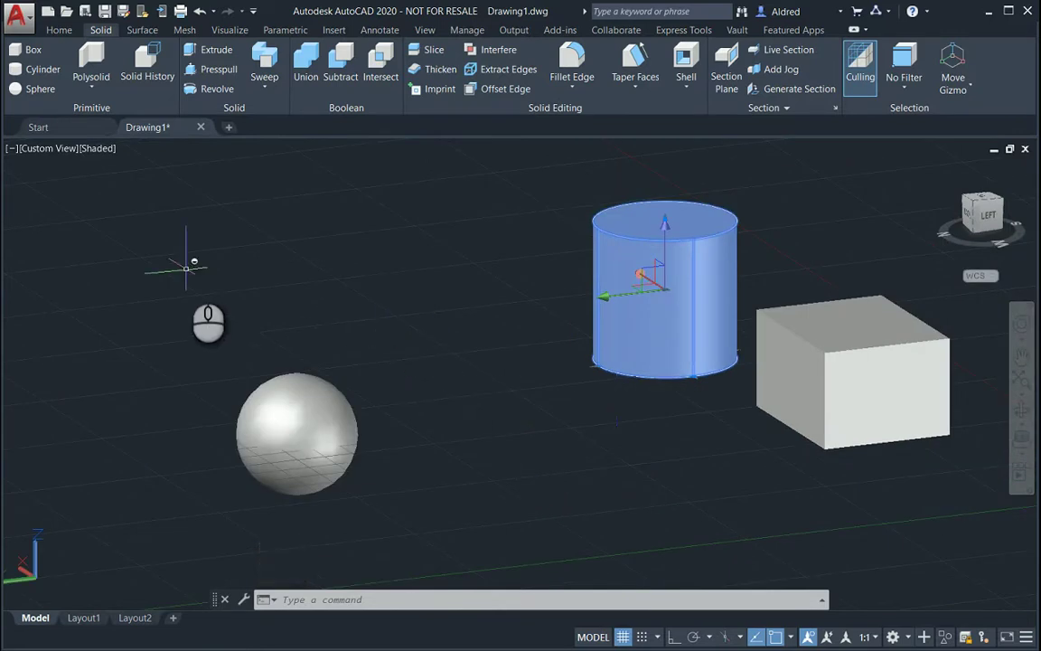
Switch to the Mesh ribbon tab and look through the Mesh Box primitive dropdown.
{"action": "left_click", "coordinate": [185, 30]}
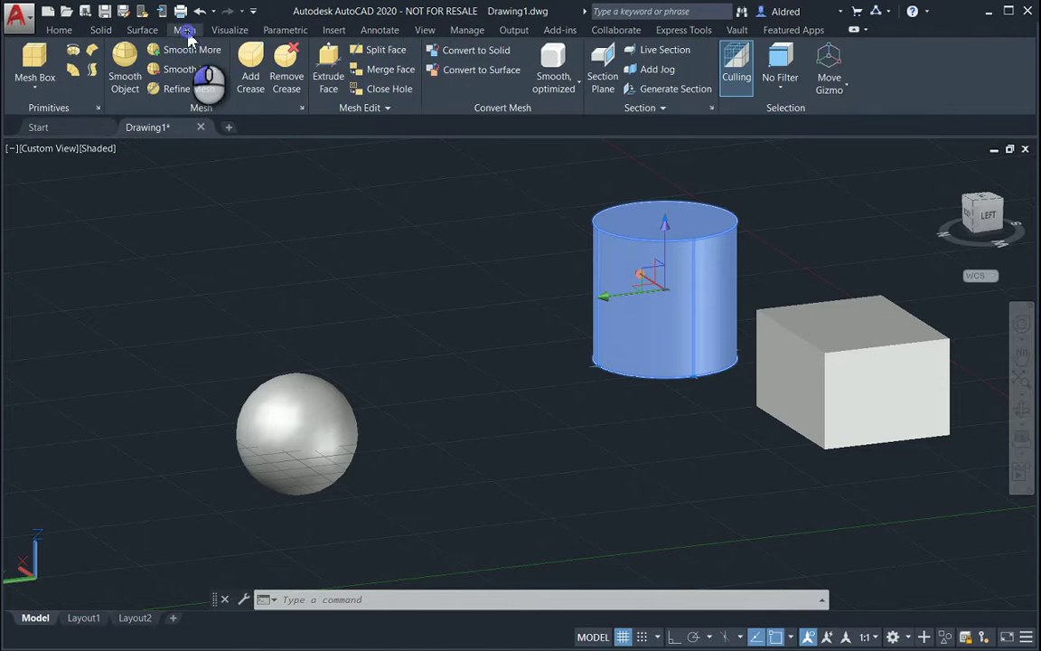
{"action": "left_click", "coordinate": [36, 83]}
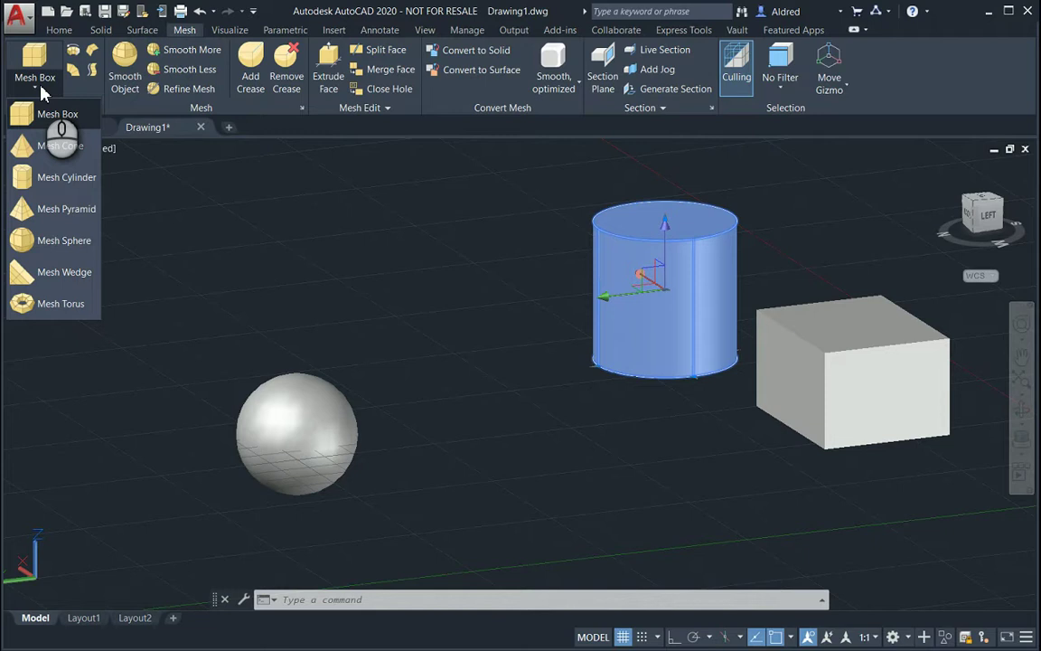
{"action": "left_click", "coordinate": [90, 113]}
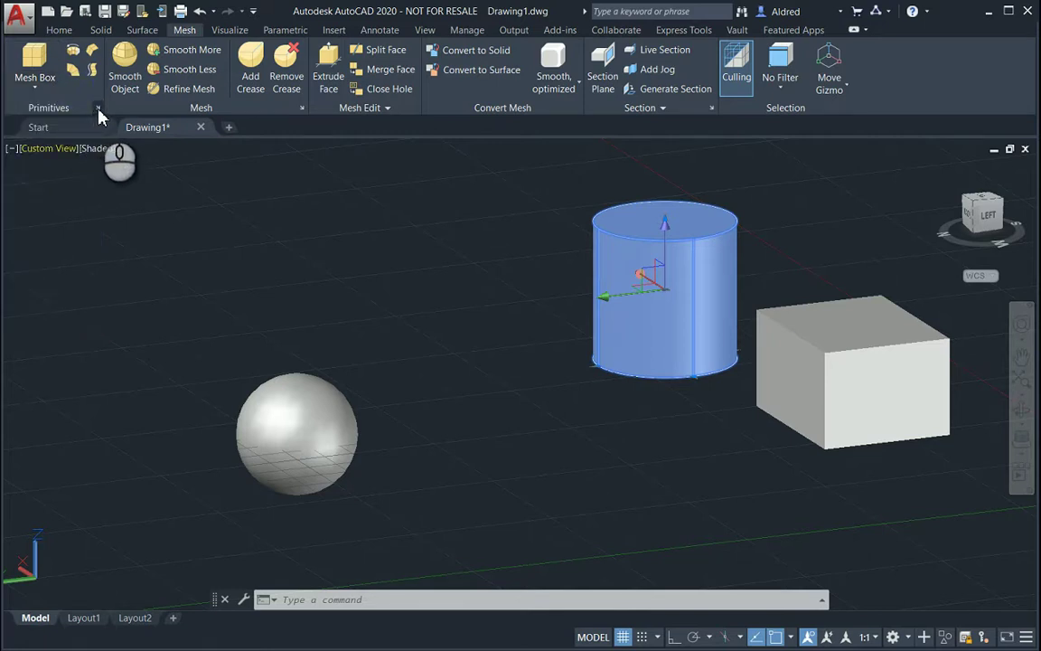
Set Mesh Primitive Options box tessellation to Length 3, Width 4, Height 5 and apply.
{"action": "left_click", "coordinate": [99, 110]}
{"action": "left_click_drag", "start_coordinate": [480, 196], "coordinate": [440, 155]}
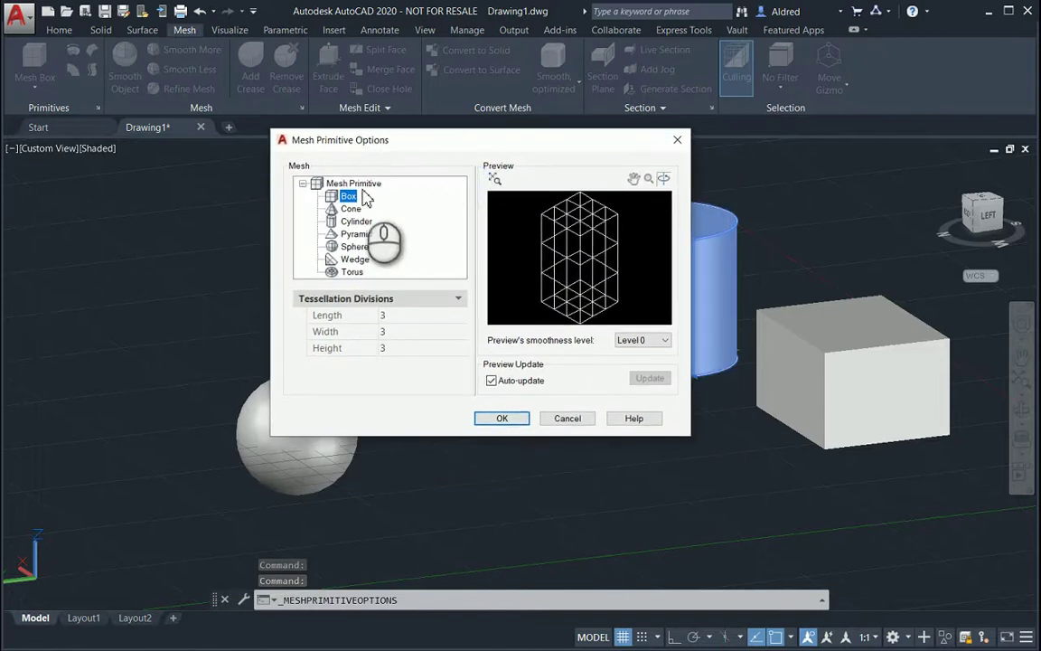
{"action": "left_click", "coordinate": [398, 315]}
{"action": "left_click", "coordinate": [398, 330]}
{"action": "left_click", "coordinate": [397, 348]}
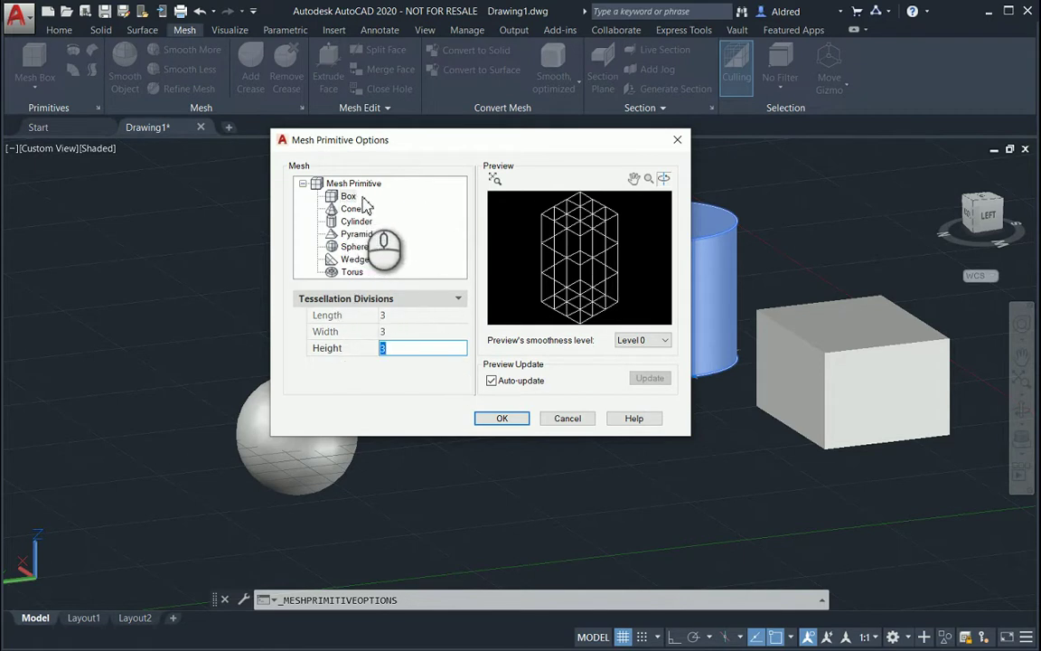
{"action": "left_click", "coordinate": [398, 332]}
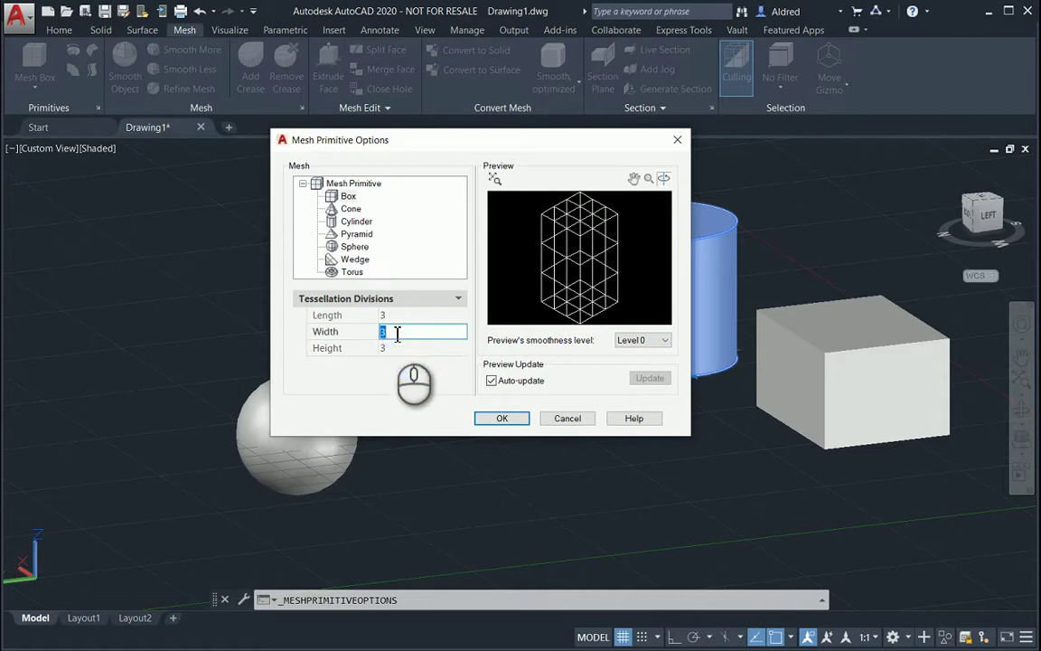
{"action": "key", "text": "Tab"}
{"action": "type", "text": "5"}
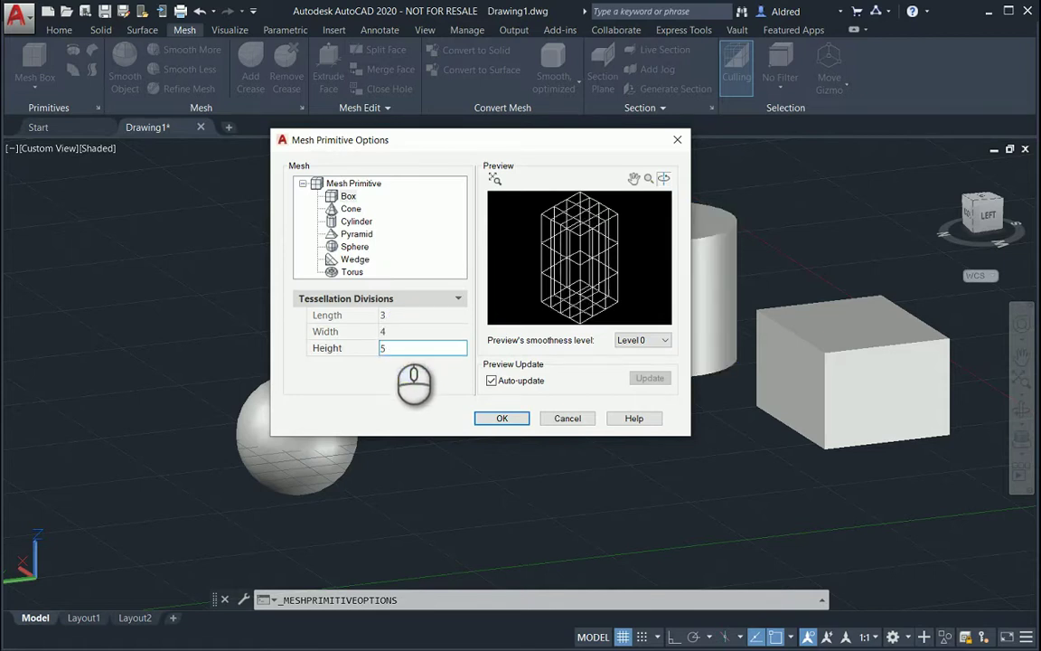
{"action": "left_click", "coordinate": [517, 421]}
Draw a tall mesh box in empty space left of the cylinder from two corners and a height.
{"action": "left_click", "coordinate": [540, 500]}
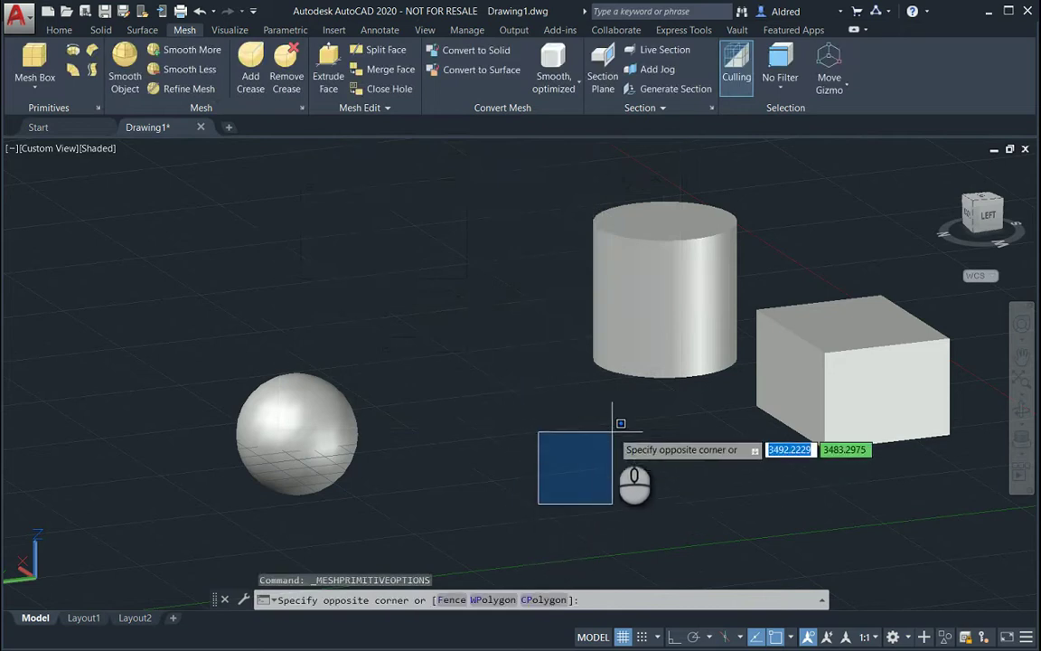
{"action": "left_click", "coordinate": [604, 435]}
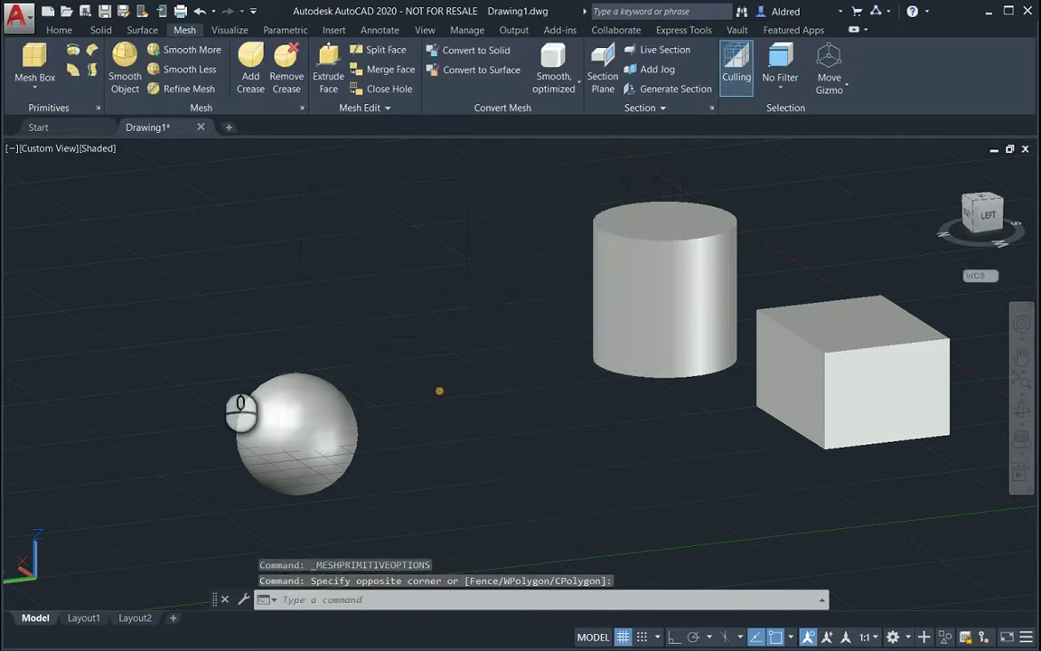
{"action": "middle_click_drag", "start_coordinate": [264, 317], "coordinate": [365, 416]}
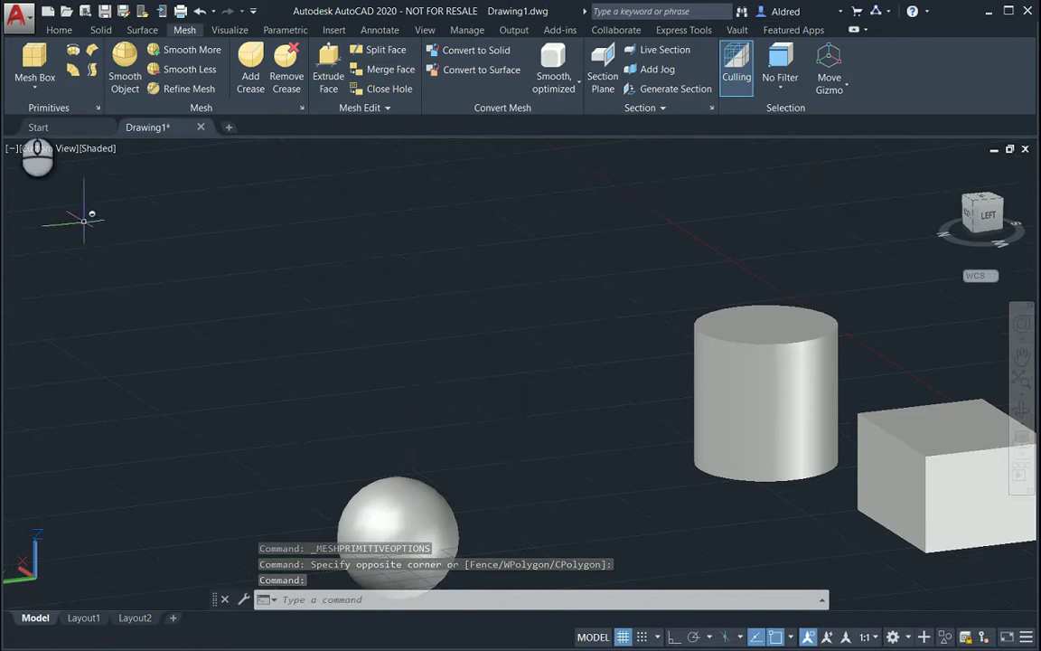
{"action": "left_click", "coordinate": [32, 60]}
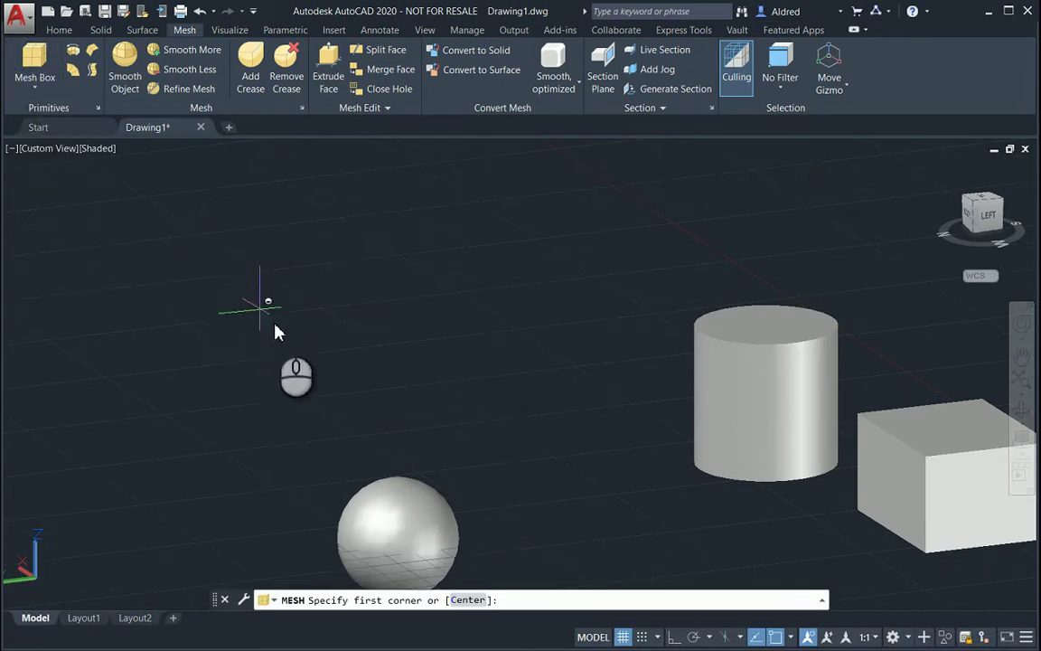
{"action": "left_click", "coordinate": [275, 322]}
{"action": "left_click", "coordinate": [443, 350]}
{"action": "middle_click_drag", "start_coordinate": [416, 273], "coordinate": [425, 290]}
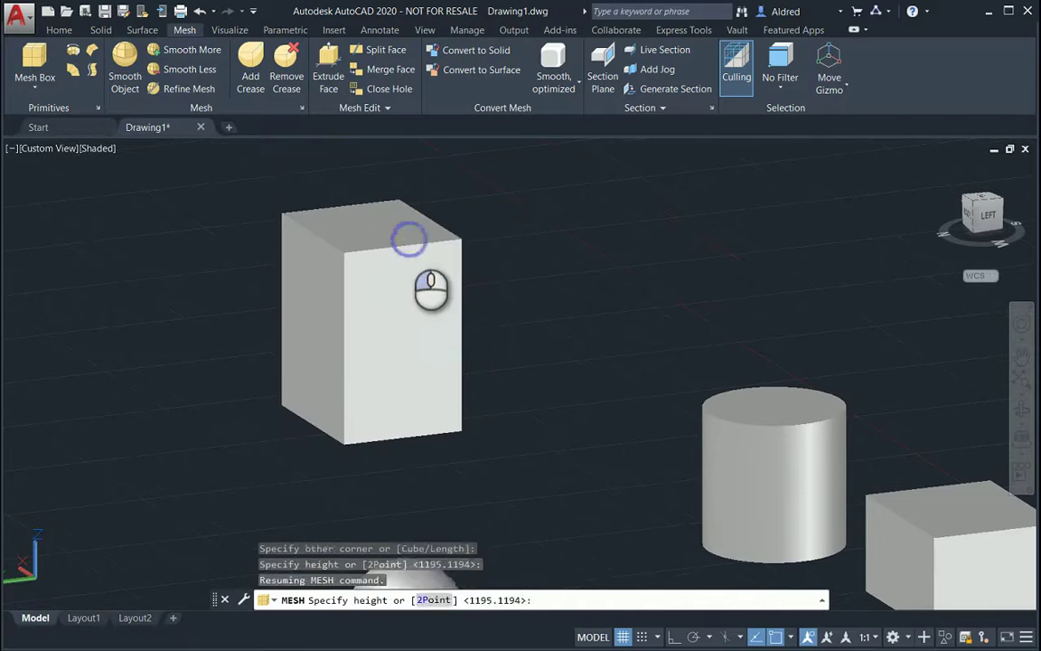
{"action": "left_click", "coordinate": [409, 233]}
{"action": "key", "text": "Escape"}
{"action": "key", "text": "Escape"}
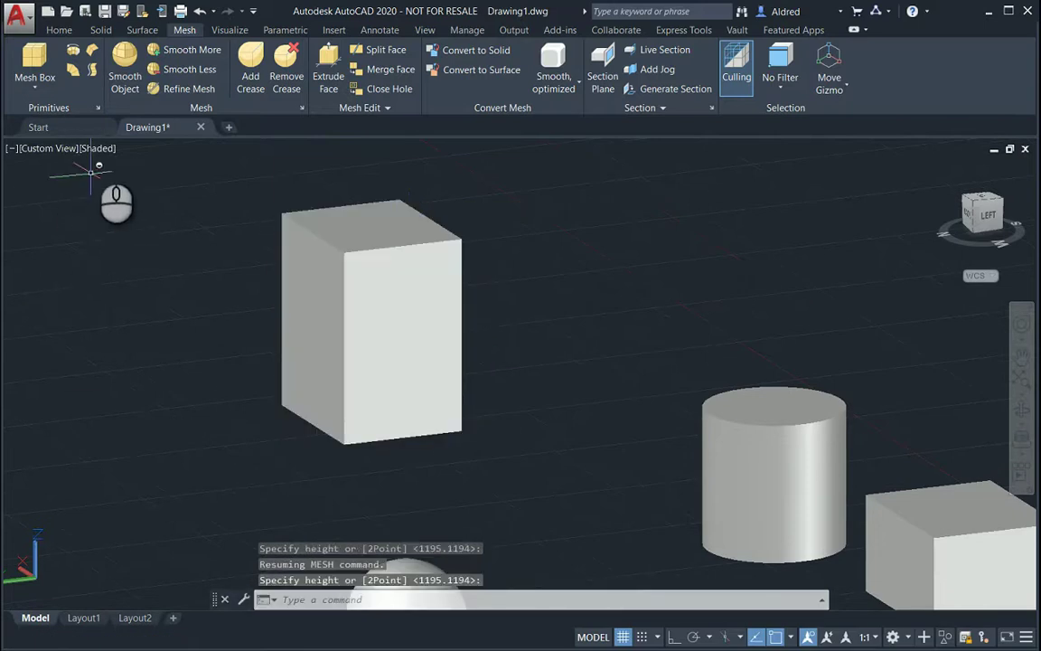
Switch to Wireframe and orbit via the ViewCube Back view to centre the mesh box's face grid.
{"action": "left_click", "coordinate": [98, 148]}
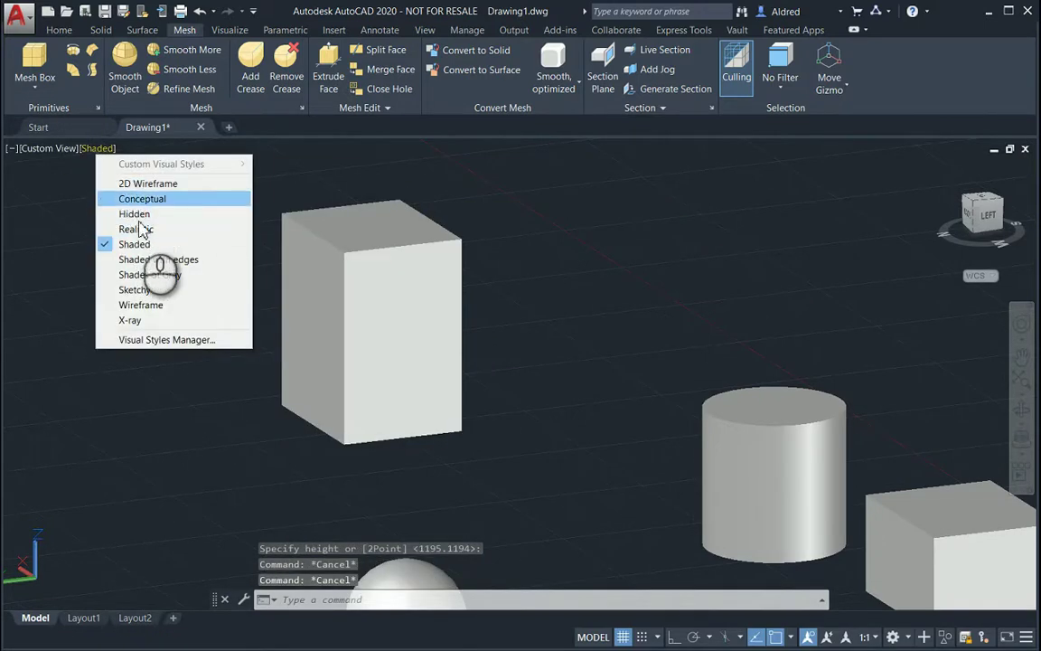
{"action": "left_click", "coordinate": [138, 307]}
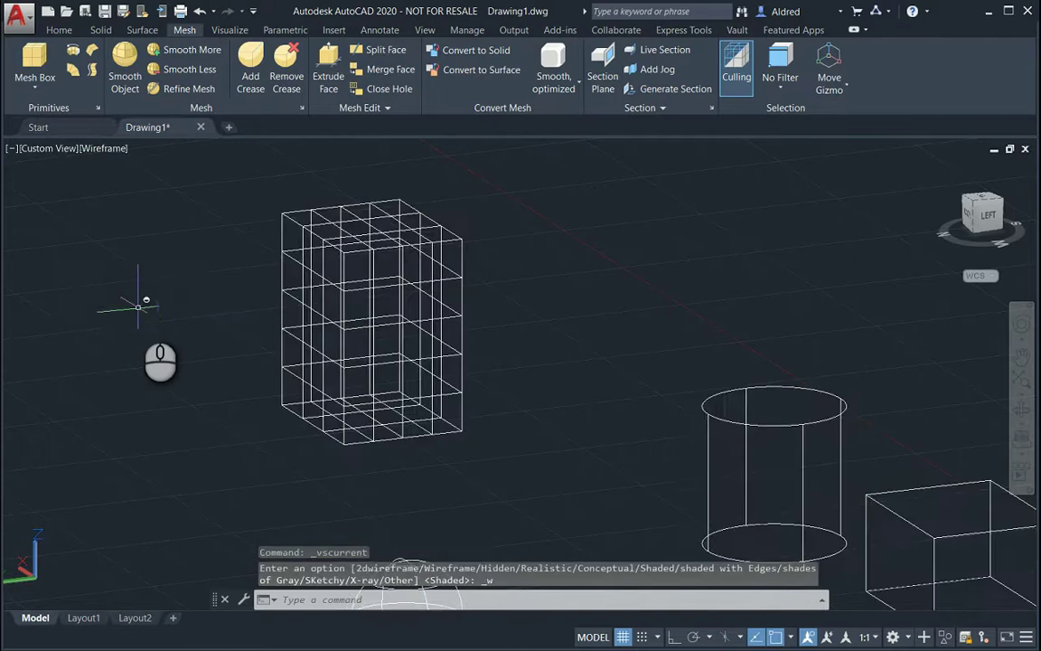
{"action": "middle_click_drag", "start_coordinate": [411, 440], "coordinate": [754, 355], "text": "shift"}
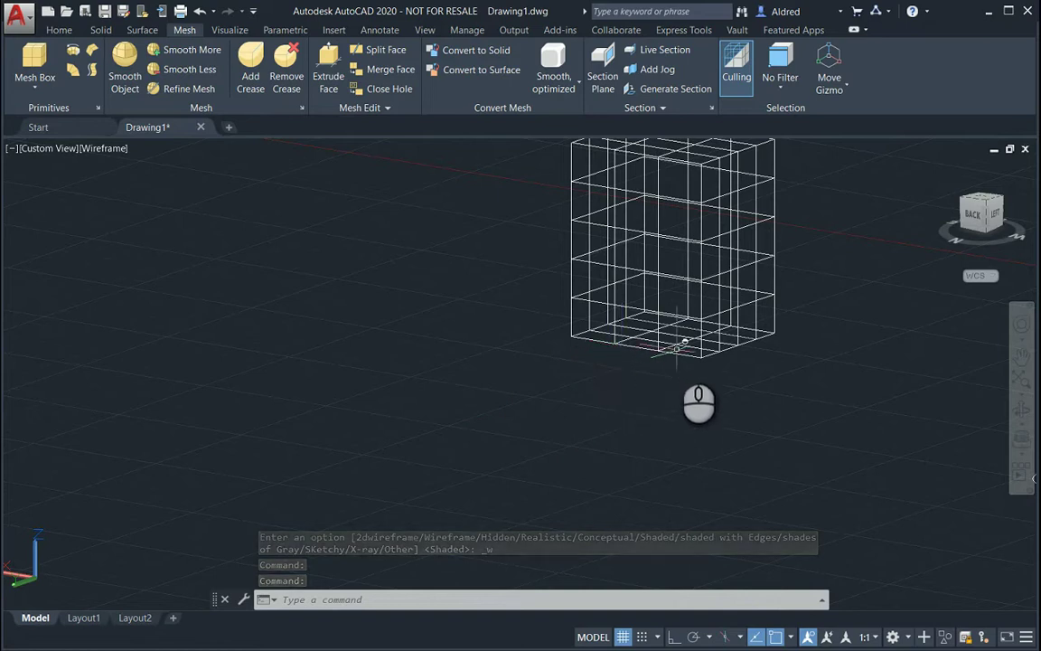
{"action": "middle_click_drag", "start_coordinate": [640, 365], "coordinate": [683, 388], "text": "shift"}
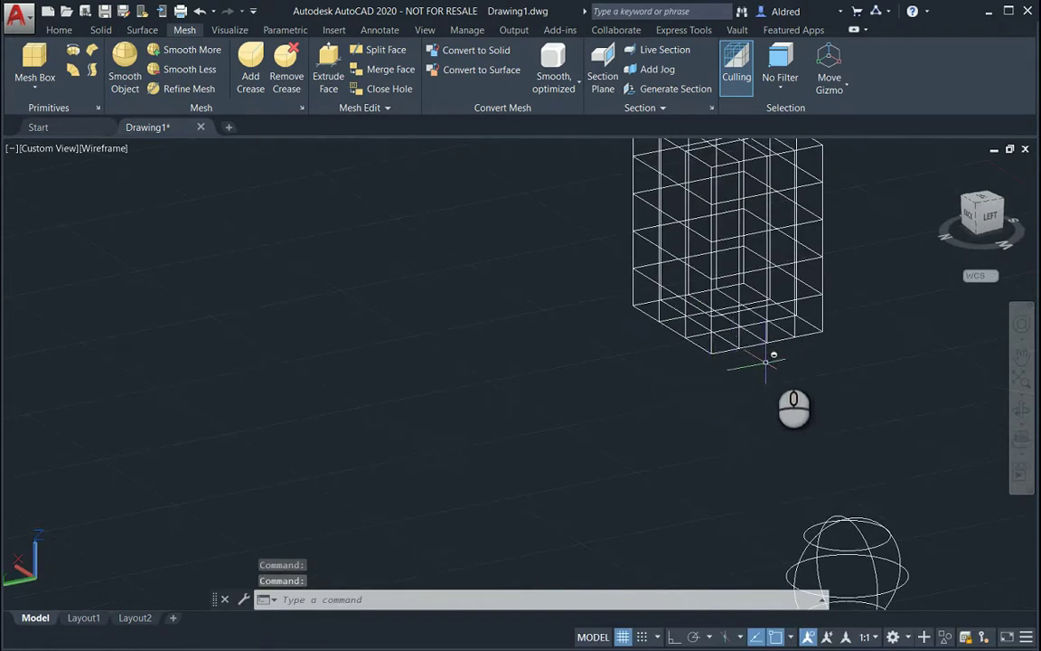
{"action": "middle_click_drag", "start_coordinate": [734, 355], "coordinate": [847, 309], "text": "shift"}
{"action": "left_click", "coordinate": [981, 213]}
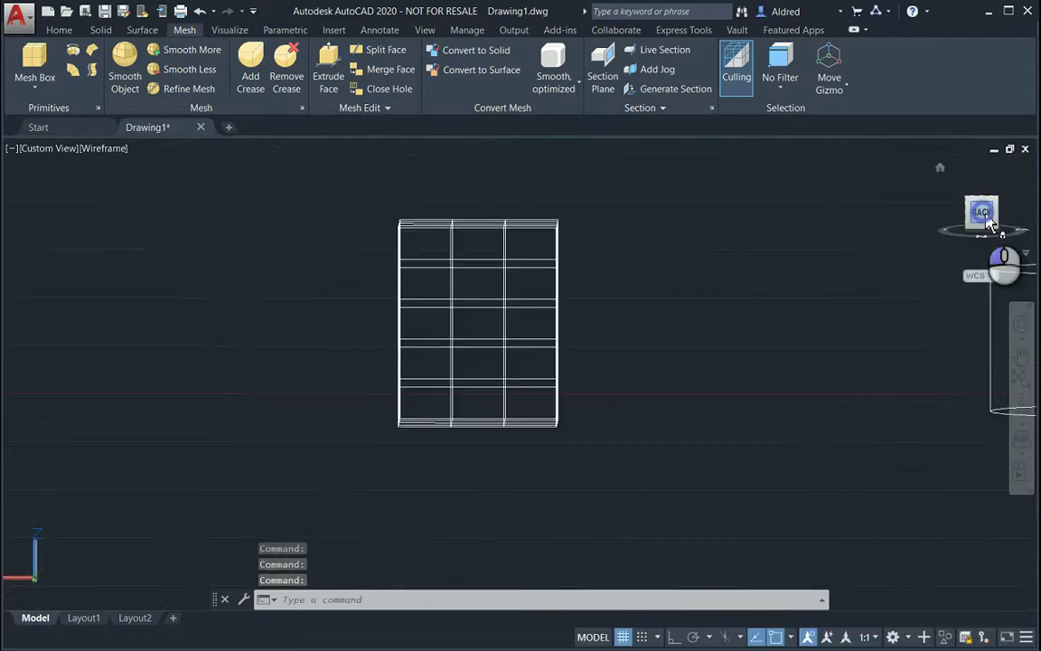
{"action": "scroll", "coordinate": [326, 402], "scroll_direction": "up", "scroll_amount": 5}
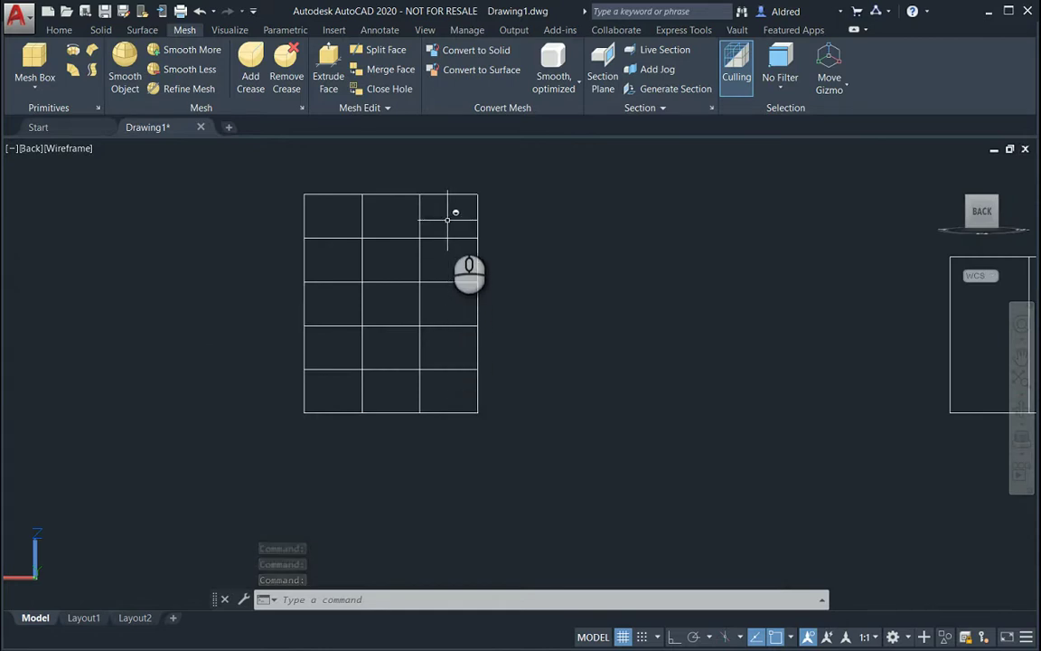
{"action": "middle_click_drag", "start_coordinate": [453, 394], "coordinate": [337, 414], "text": "shift"}
{"action": "middle_click_drag", "start_coordinate": [502, 398], "coordinate": [673, 342], "text": "shift"}
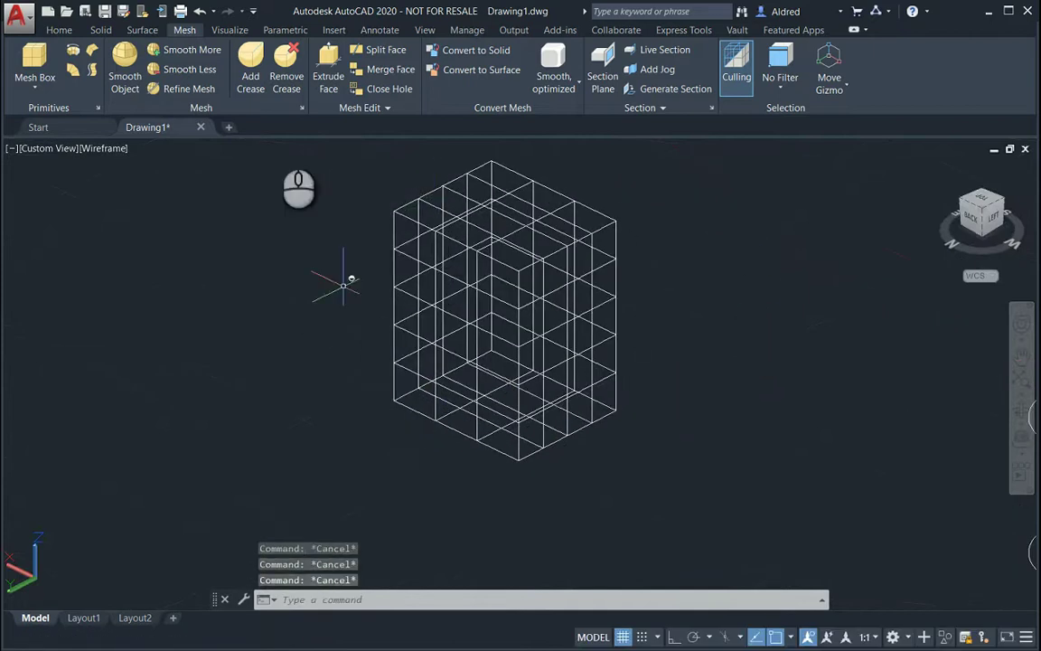
Extrude one lower side face of the mesh box outward into a long rectangular arm.
{"action": "left_click", "coordinate": [328, 64]}
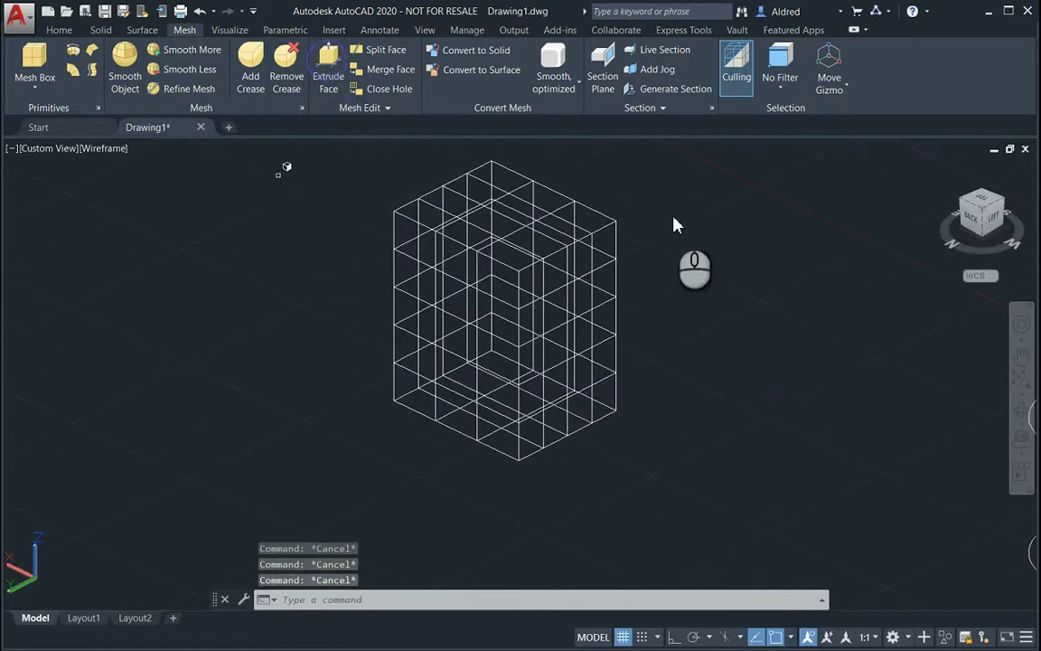
{"action": "left_click", "coordinate": [549, 352]}
{"action": "right_click", "coordinate": [575, 358]}
{"action": "left_click", "coordinate": [613, 362]}
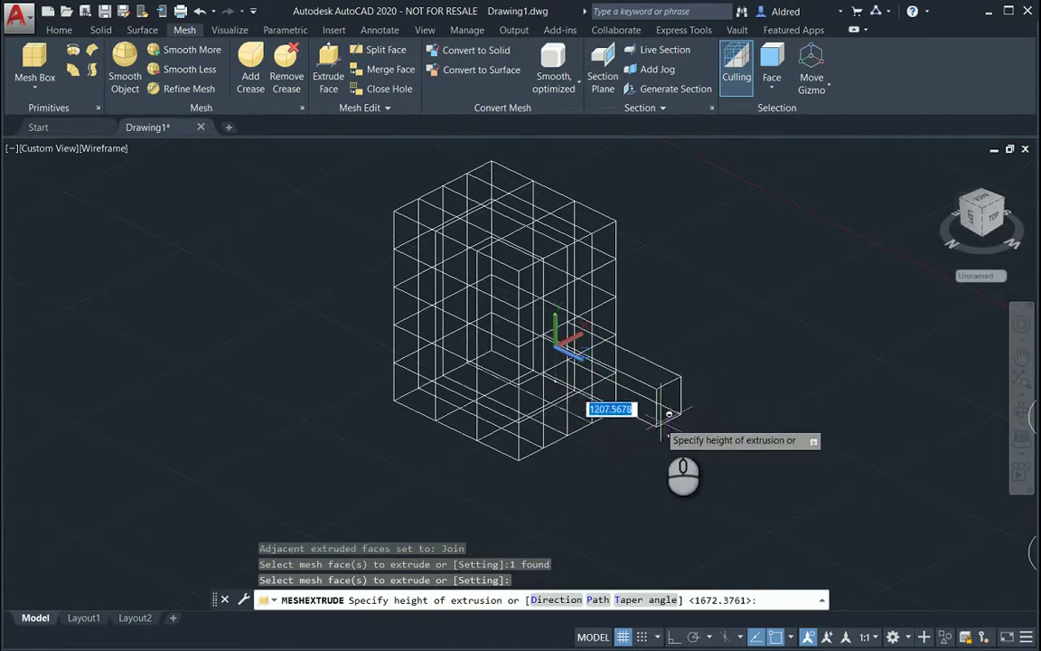
{"action": "mouse_move", "coordinate": [627, 395]}
{"action": "middle_mouse_down", "text": "shift"}
{"action": "mouse_move", "coordinate": [680, 365]}
{"action": "mouse_move", "coordinate": [708, 299]}
{"action": "mouse_move", "coordinate": [643, 370]}
{"action": "mouse_move", "coordinate": [469, 390]}
{"action": "mouse_move", "coordinate": [418, 334]}
{"action": "mouse_move", "coordinate": [434, 328]}
{"action": "mouse_move", "coordinate": [658, 371]}
{"action": "mouse_move", "coordinate": [642, 388]}
{"action": "middle_mouse_up", "text": "shift"}
{"action": "left_click", "coordinate": [637, 388]}
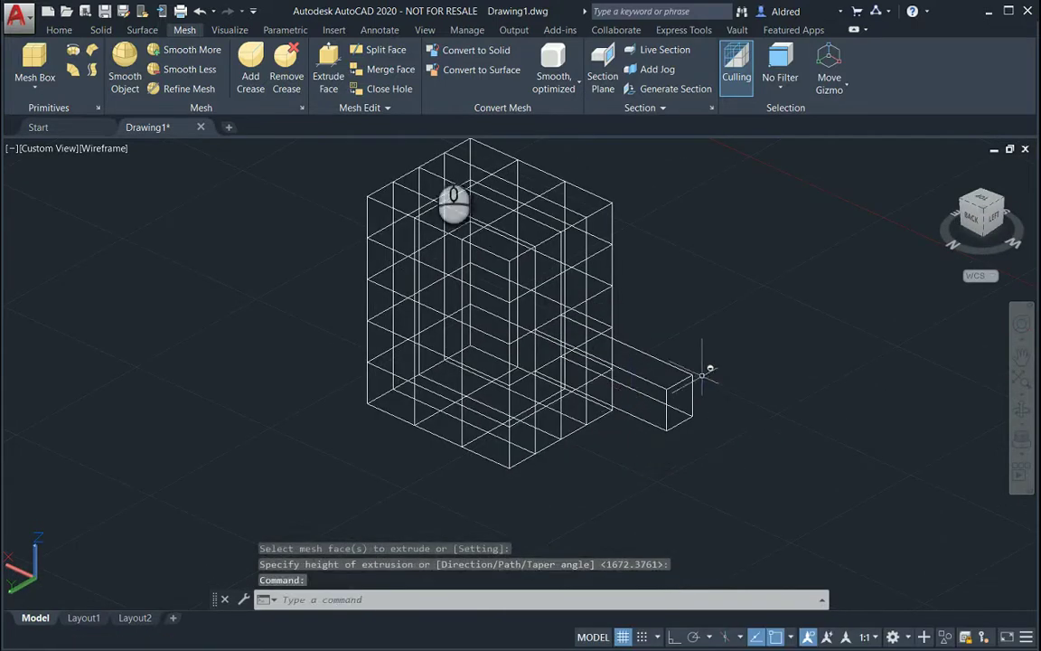
{"action": "left_click", "coordinate": [395, 178]}
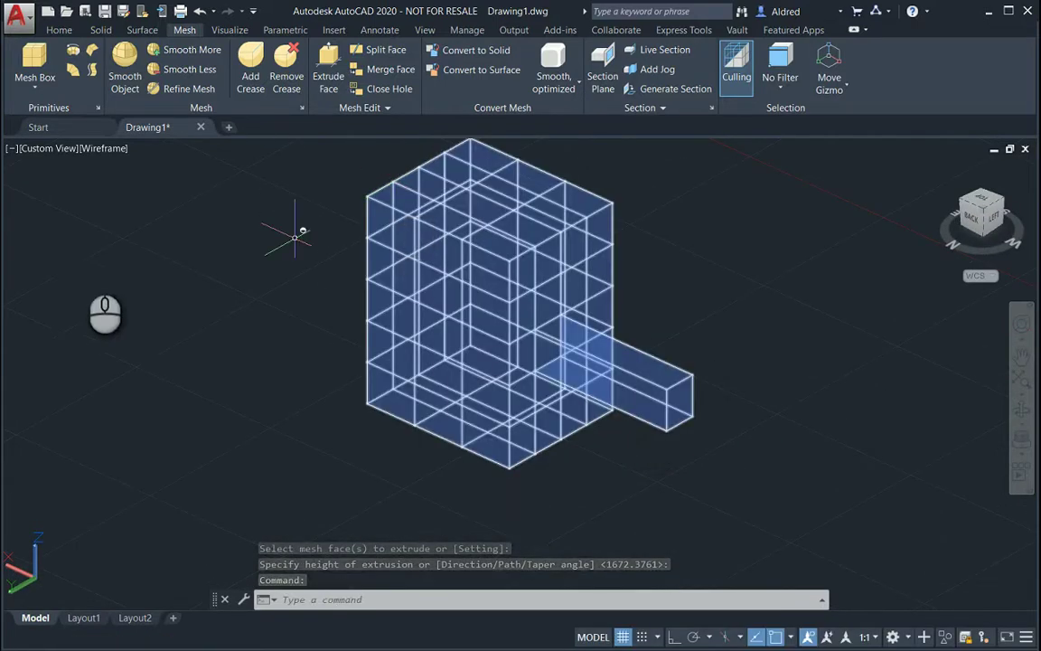
{"action": "key", "text": "Escape"}
{"action": "left_click", "coordinate": [34, 86]}
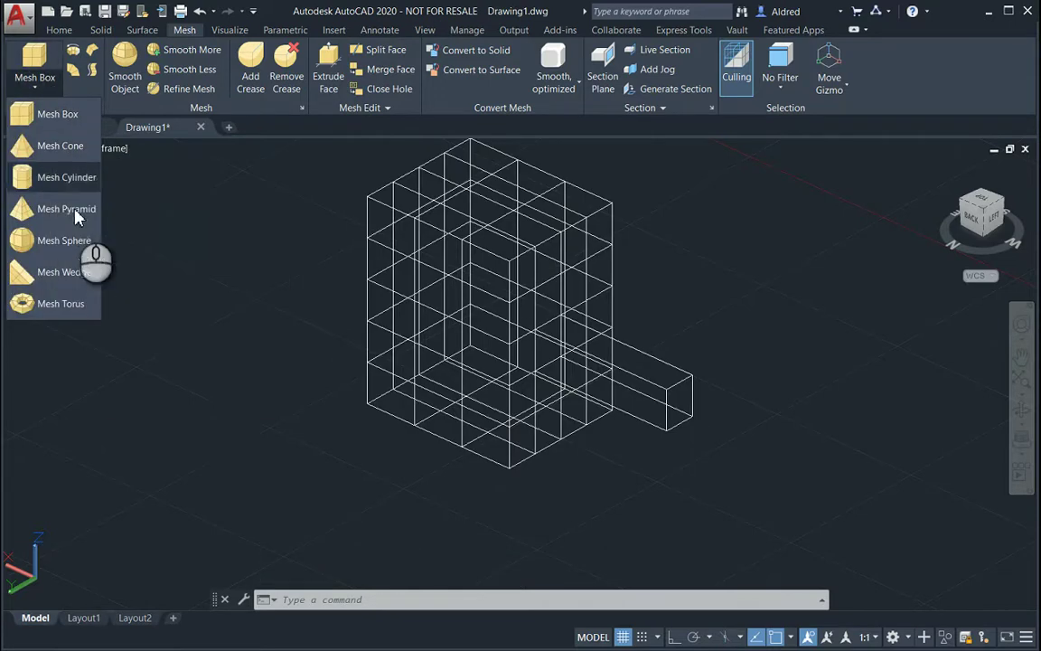
Create a mesh wedge below the box from two base corners and a height, then orbit around it.
{"action": "left_click", "coordinate": [25, 272]}
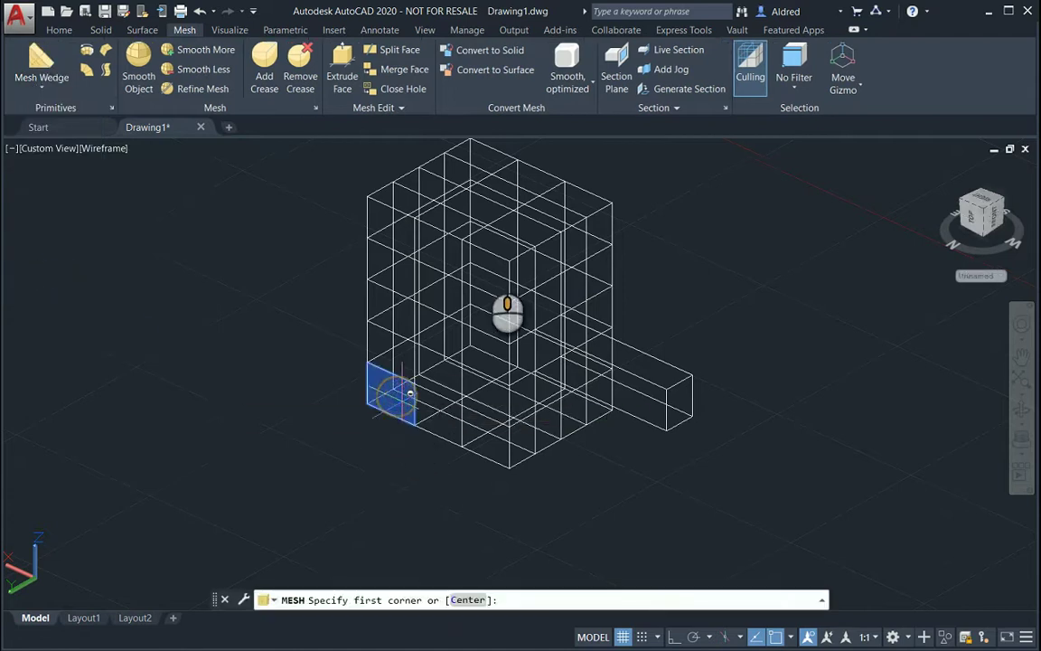
{"action": "middle_click_drag", "start_coordinate": [517, 276], "coordinate": [420, 298], "text": "shift"}
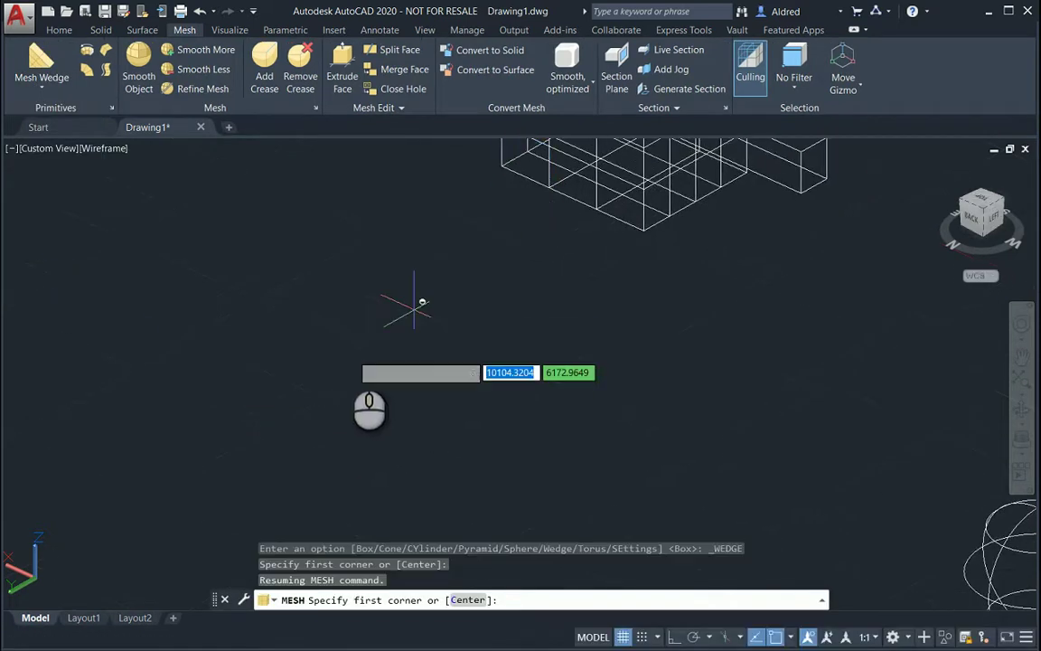
{"action": "left_click", "coordinate": [320, 376]}
{"action": "left_click", "coordinate": [702, 421]}
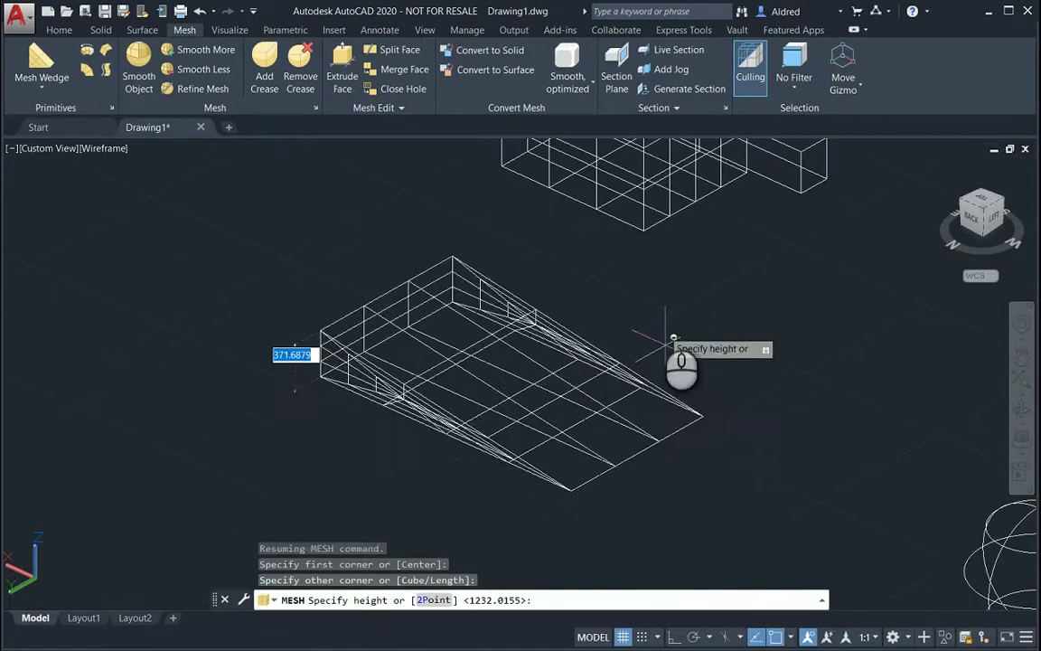
{"action": "left_click", "coordinate": [638, 240]}
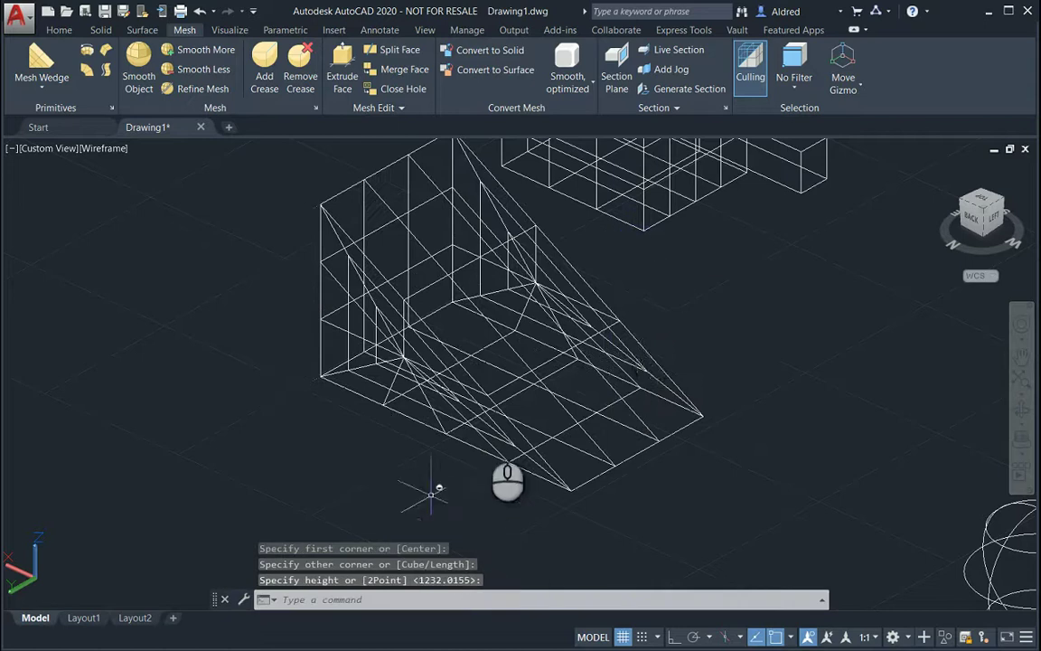
{"action": "middle_click_drag", "start_coordinate": [428, 447], "coordinate": [672, 378], "text": "shift"}
{"action": "scroll", "coordinate": [671, 378], "scroll_direction": "up", "scroll_amount": 5}
{"action": "scroll", "coordinate": [623, 424], "scroll_direction": "down", "scroll_amount": 7}
{"action": "middle_click_drag", "start_coordinate": [607, 433], "coordinate": [568, 490], "text": "shift"}
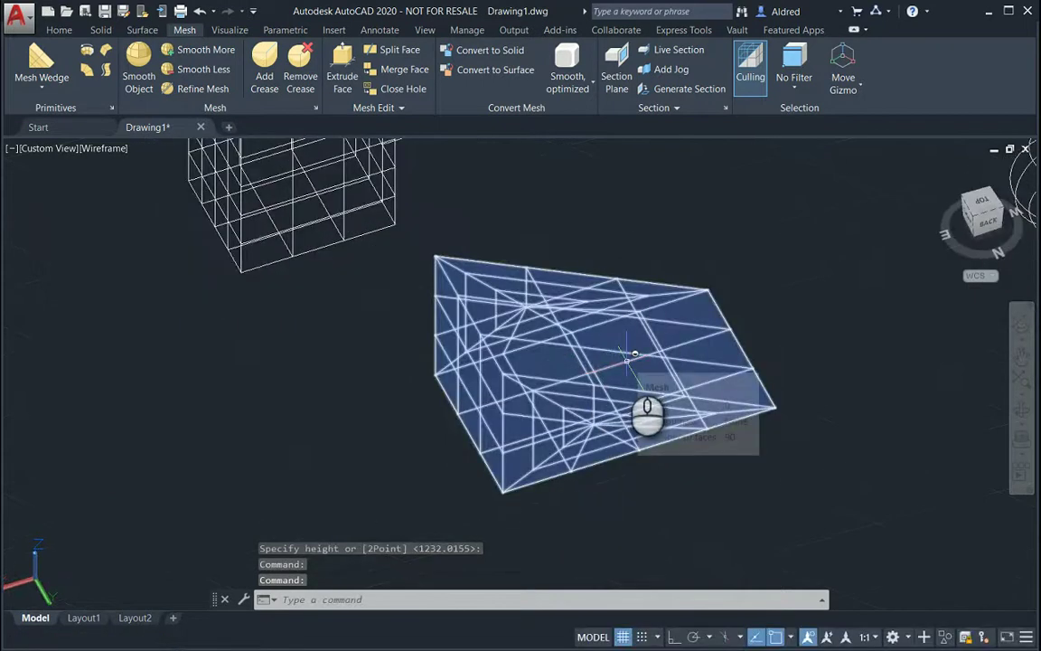
Start a polysolid with a wall height of 2000 and a width of 150.
{"action": "left_click", "coordinate": [102, 32]}
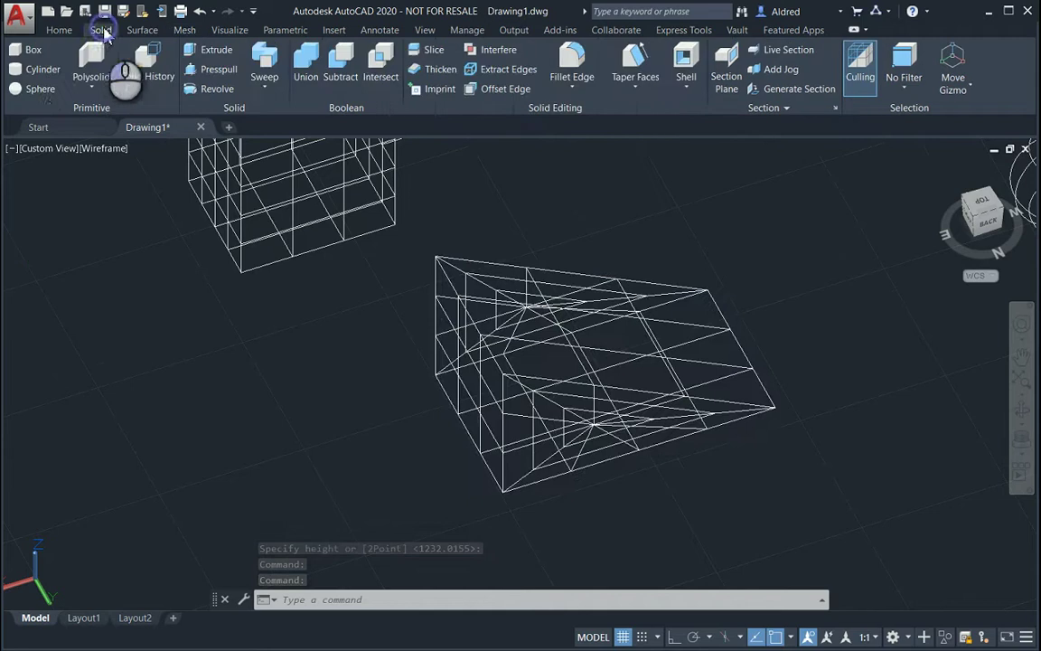
{"action": "left_click", "coordinate": [94, 85]}
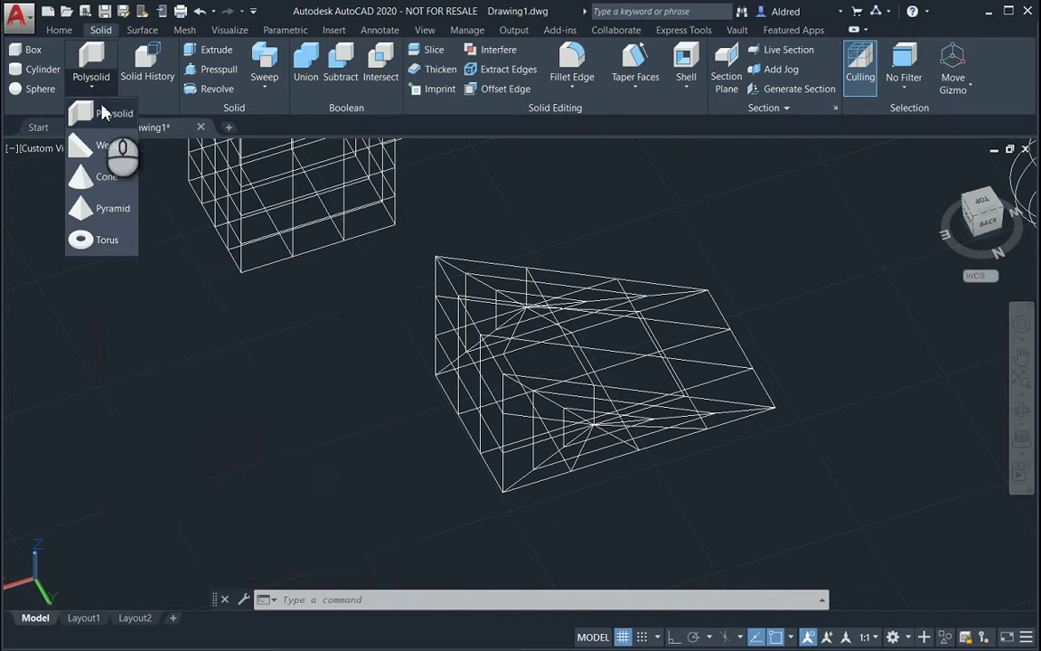
{"action": "left_click", "coordinate": [104, 116]}
{"action": "scroll", "coordinate": [542, 289], "scroll_direction": "down", "scroll_amount": 5}
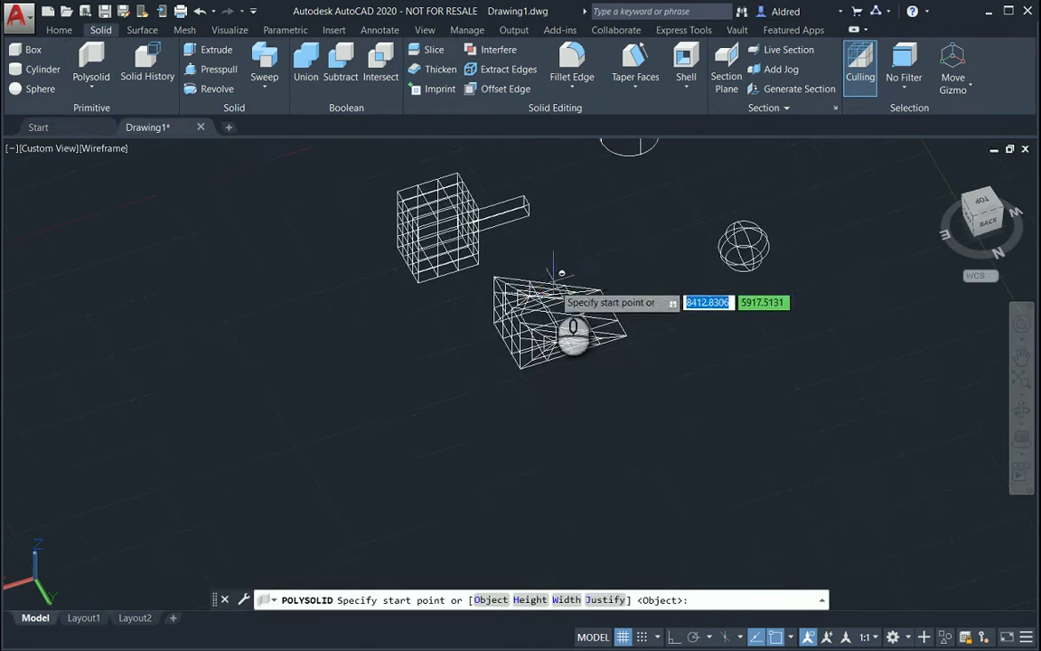
{"action": "middle_click_drag", "start_coordinate": [551, 284], "coordinate": [515, 345]}
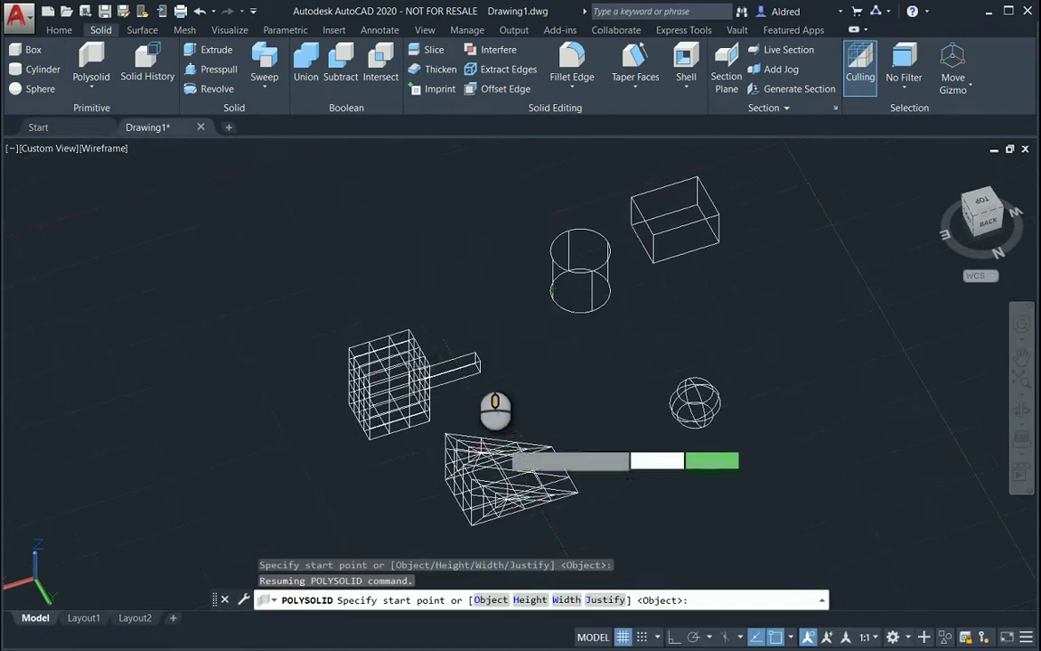
{"action": "left_click", "coordinate": [531, 600]}
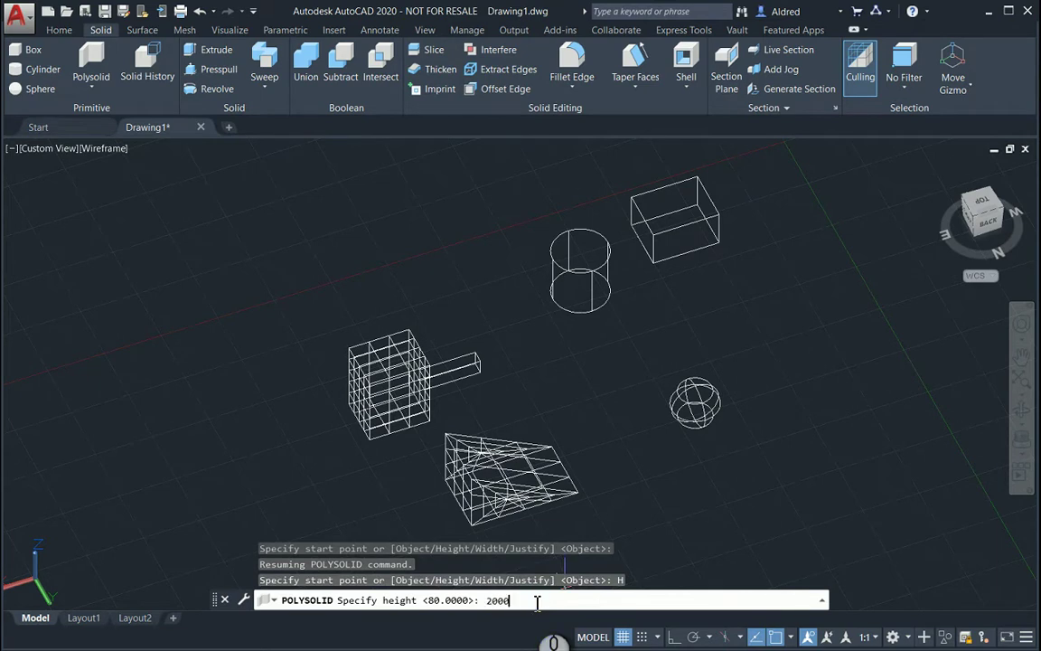
{"action": "key", "text": "Return"}
{"action": "left_click", "coordinate": [566, 600]}
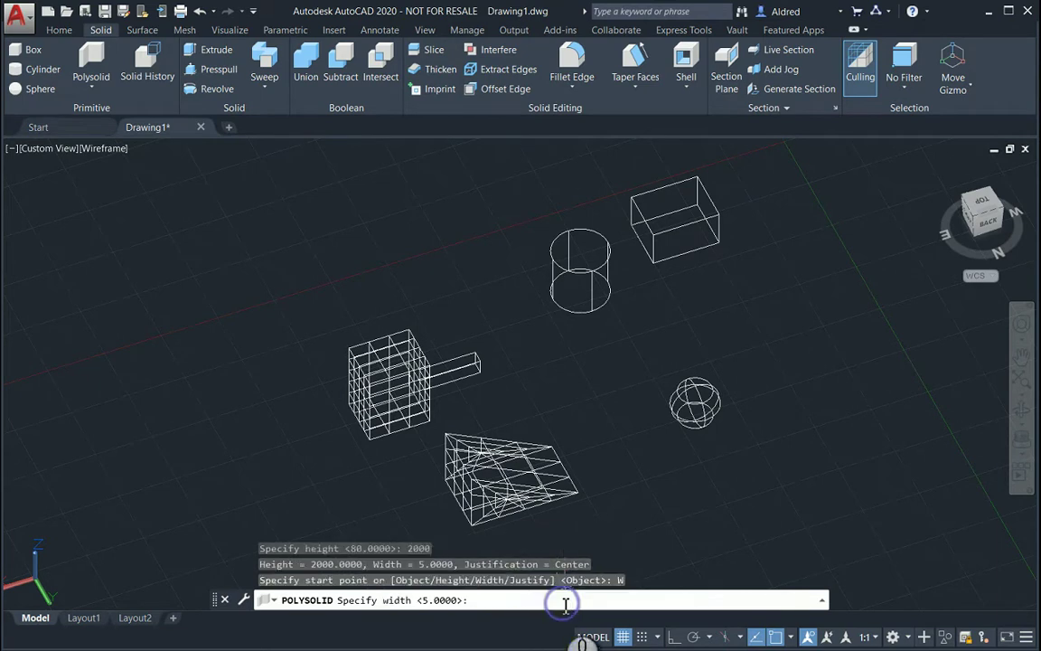
{"action": "key", "text": "Return"}
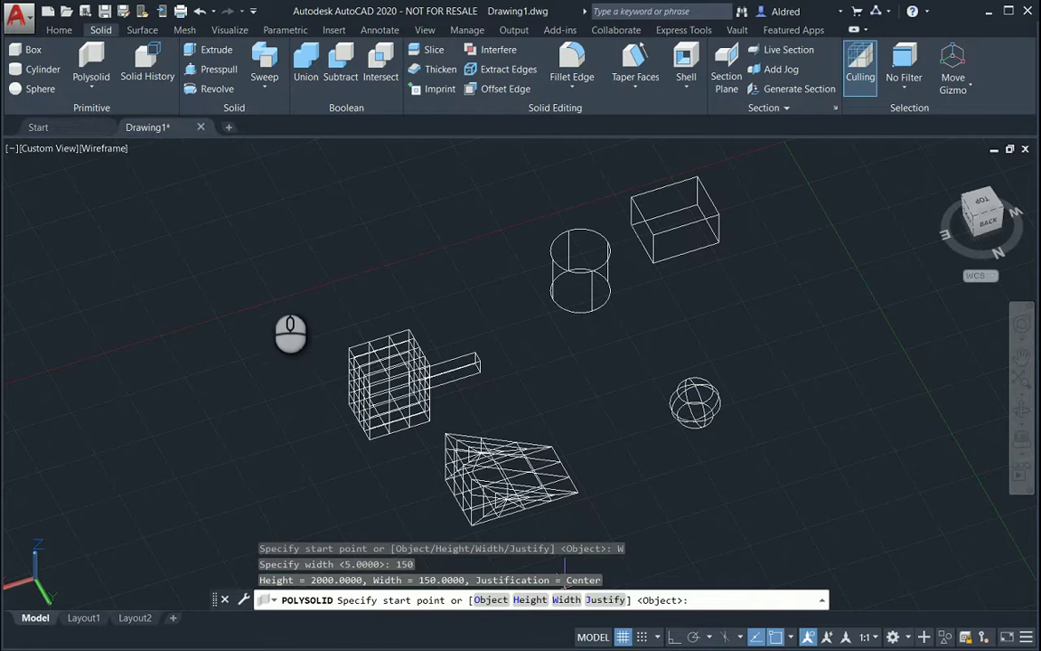
Sketch a trial three-segment wall starting left of the solids.
{"action": "left_click", "coordinate": [266, 347]}
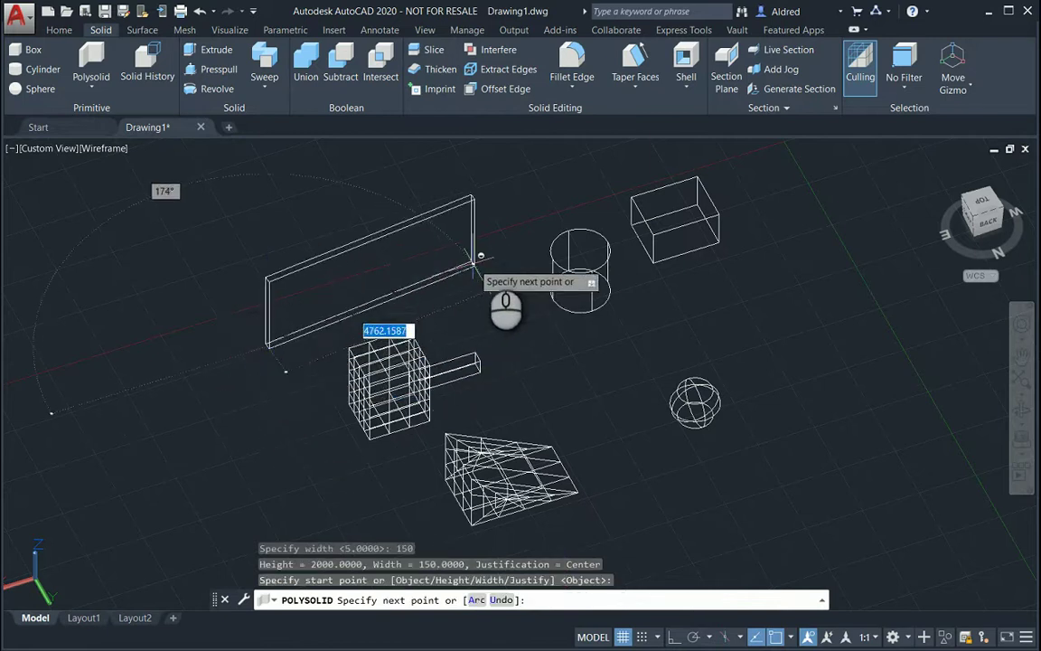
{"action": "left_click", "coordinate": [492, 269]}
{"action": "scroll", "coordinate": [476, 252], "scroll_direction": "up", "scroll_amount": 3}
{"action": "middle_click_drag", "start_coordinate": [476, 251], "coordinate": [471, 349]}
{"action": "scroll", "coordinate": [443, 251], "scroll_direction": "down", "scroll_amount": 3}
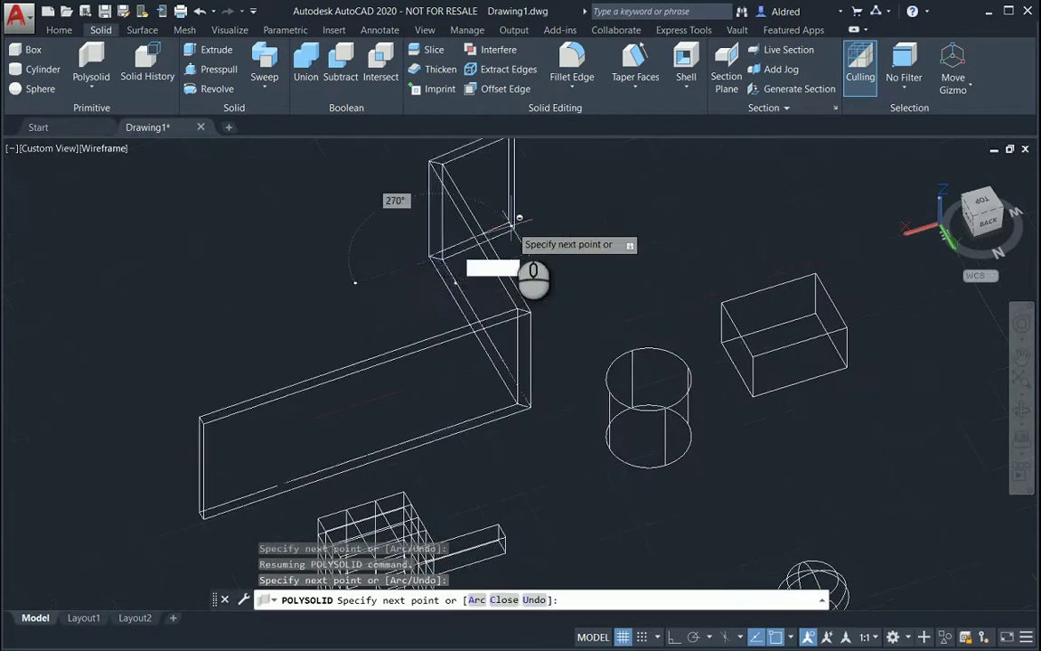
{"action": "left_click", "coordinate": [476, 199]}
{"action": "left_click", "coordinate": [713, 162]}
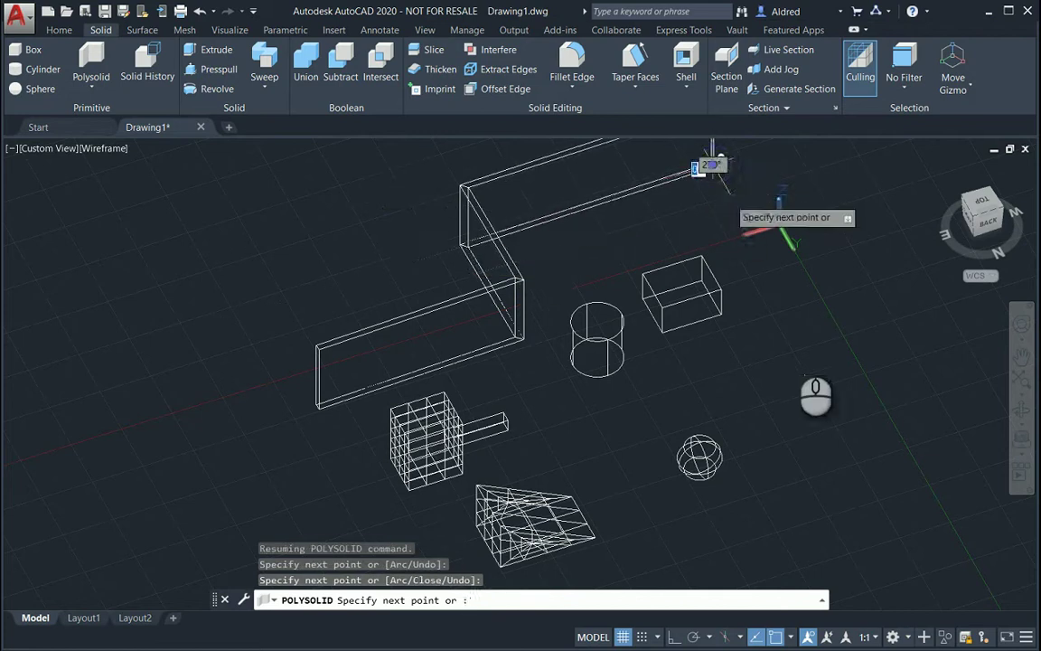
Discard the trial walls and begin a polyline outline with its first corners left of the solids.
{"action": "key", "text": "Escape"}
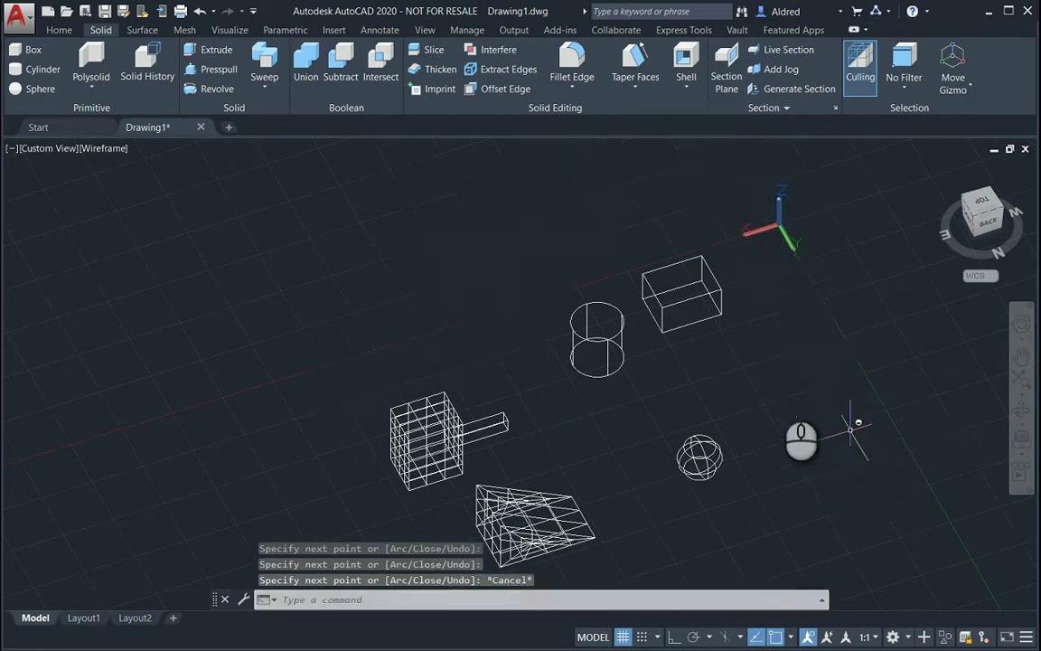
{"action": "scroll", "coordinate": [600, 378], "scroll_direction": "down", "scroll_amount": 3}
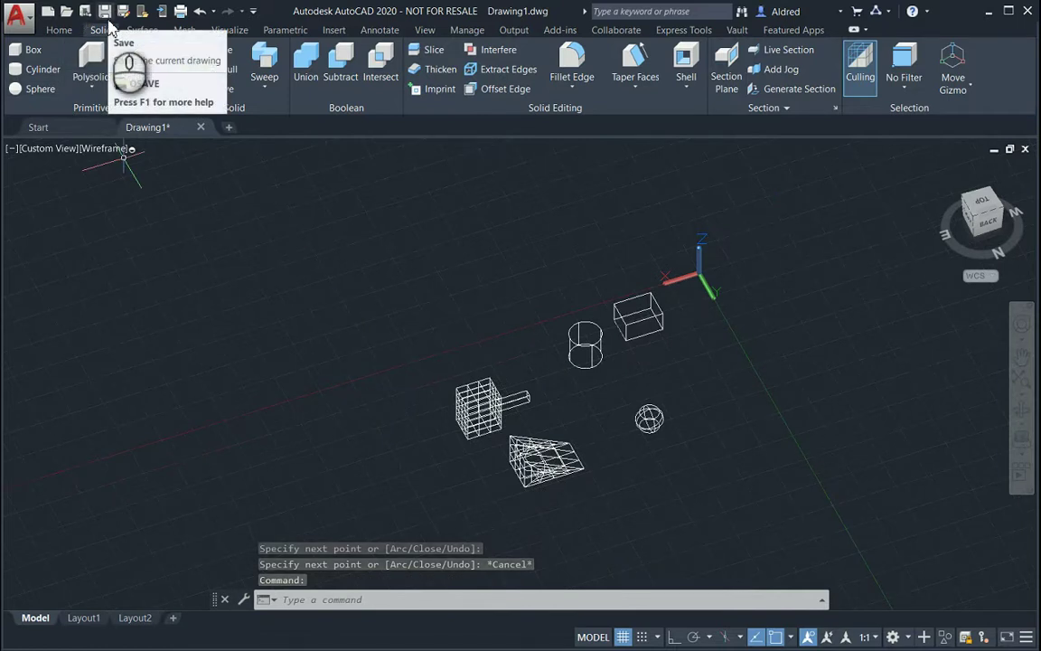
{"action": "type", "text": "polyline"}
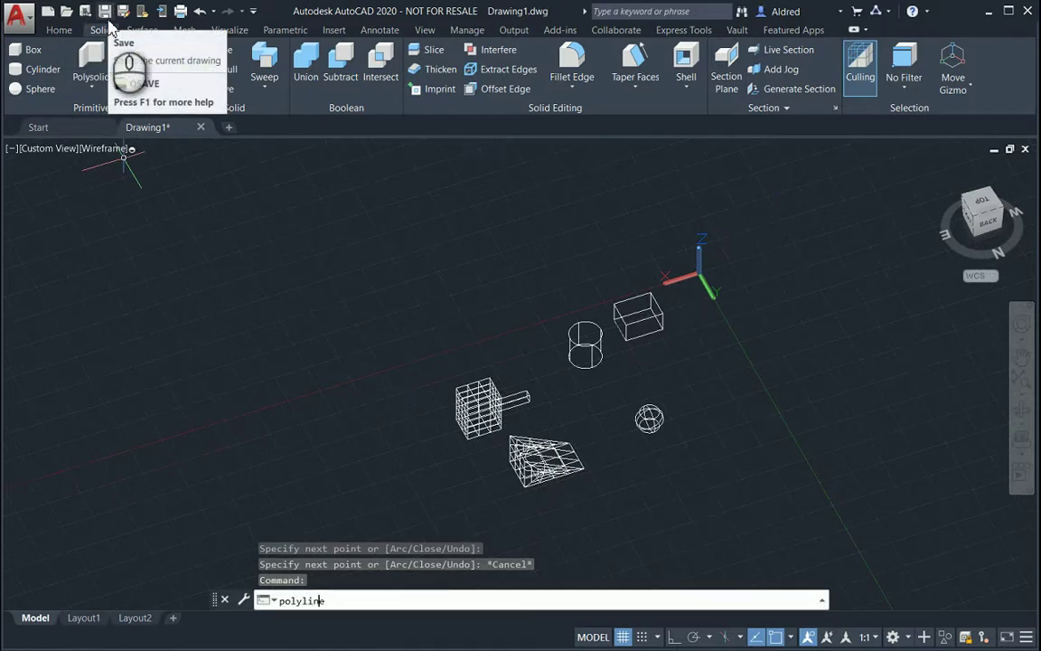
{"action": "key", "text": "Return"}
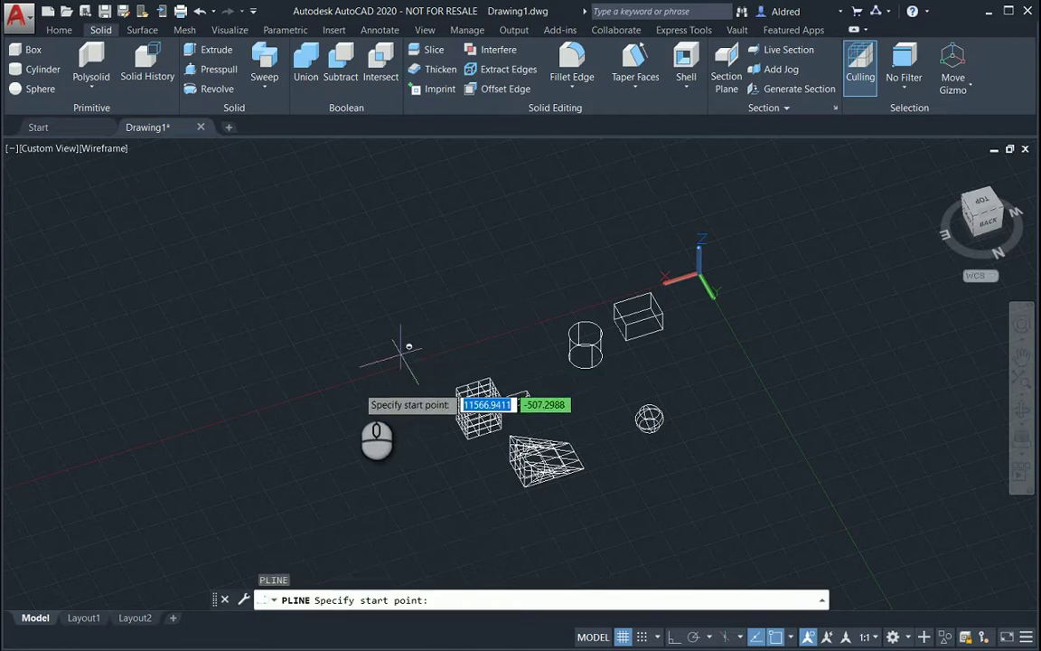
{"action": "left_click", "coordinate": [356, 385]}
{"action": "left_click", "coordinate": [547, 318]}
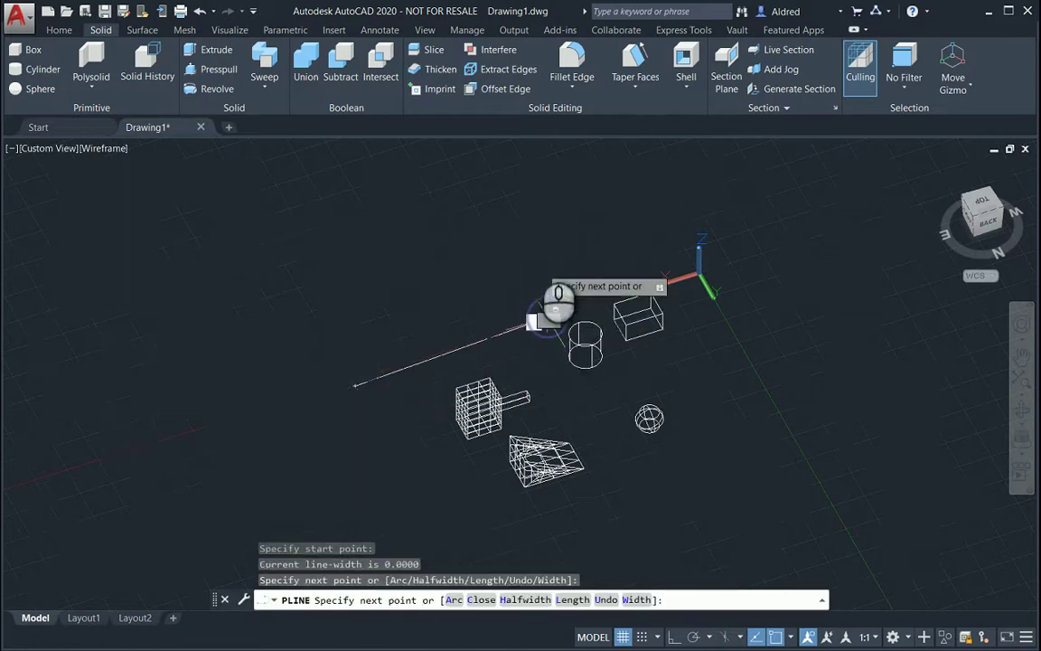
{"action": "left_click", "coordinate": [537, 231]}
Add the top-right and lower-right corners, close the outline, and recentre the view.
{"action": "left_click", "coordinate": [711, 186]}
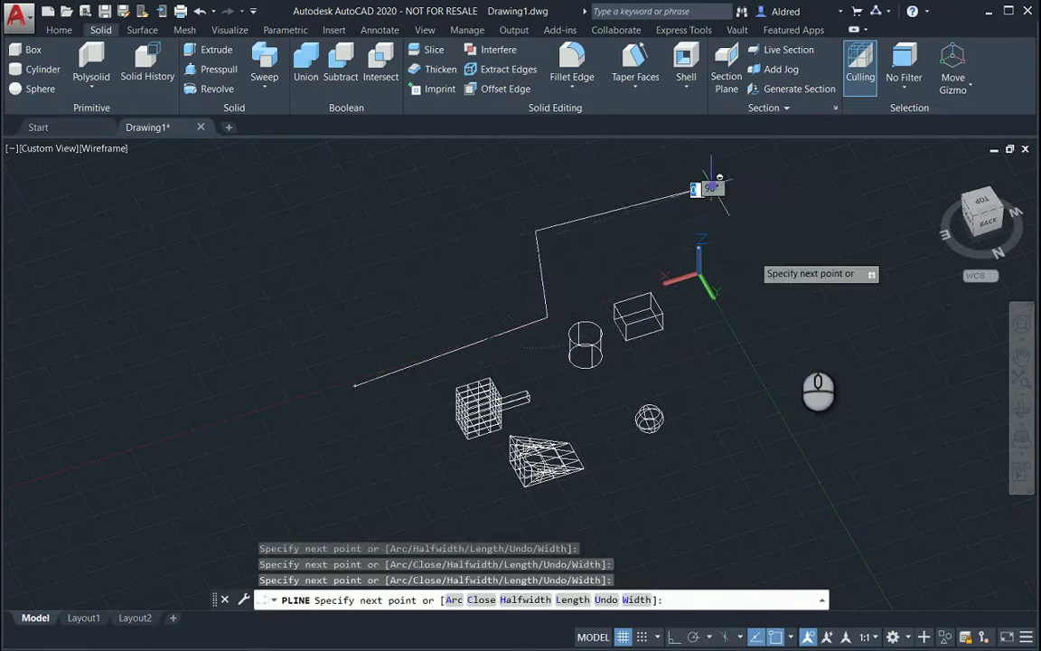
{"action": "left_click", "coordinate": [843, 461]}
{"action": "mouse_move", "coordinate": [574, 553]}
{"action": "middle_mouse_down"}
{"action": "mouse_move", "coordinate": [590, 551]}
{"action": "mouse_move", "coordinate": [614, 450]}
{"action": "middle_mouse_up"}
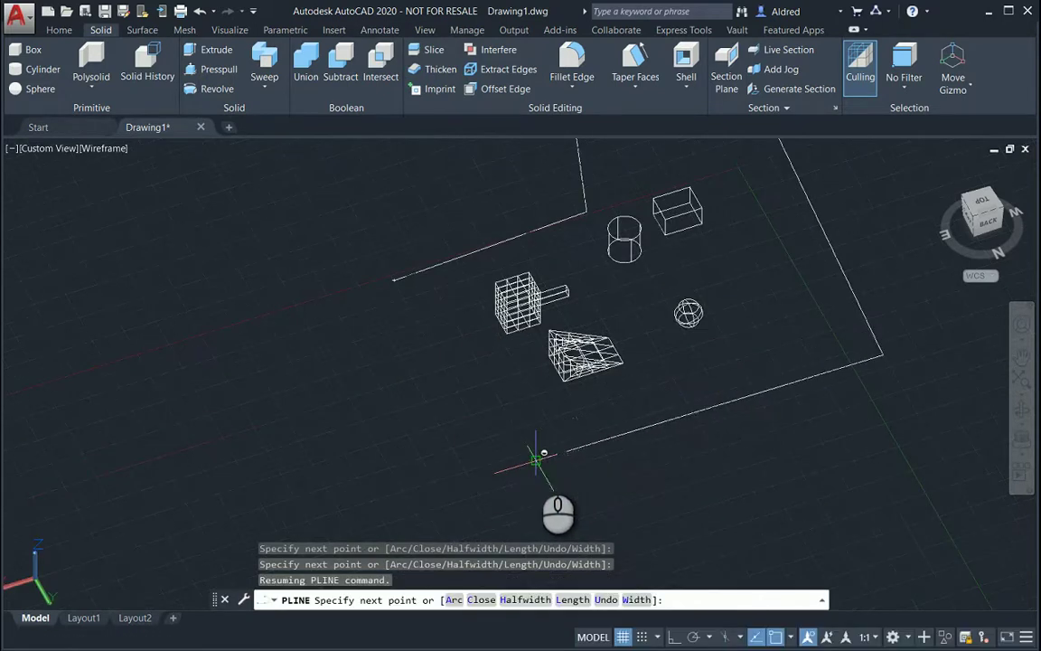
{"action": "type", "text": "c"}
{"action": "key", "text": "Return"}
{"action": "key", "text": "Escape"}
{"action": "left_click", "coordinate": [441, 371]}
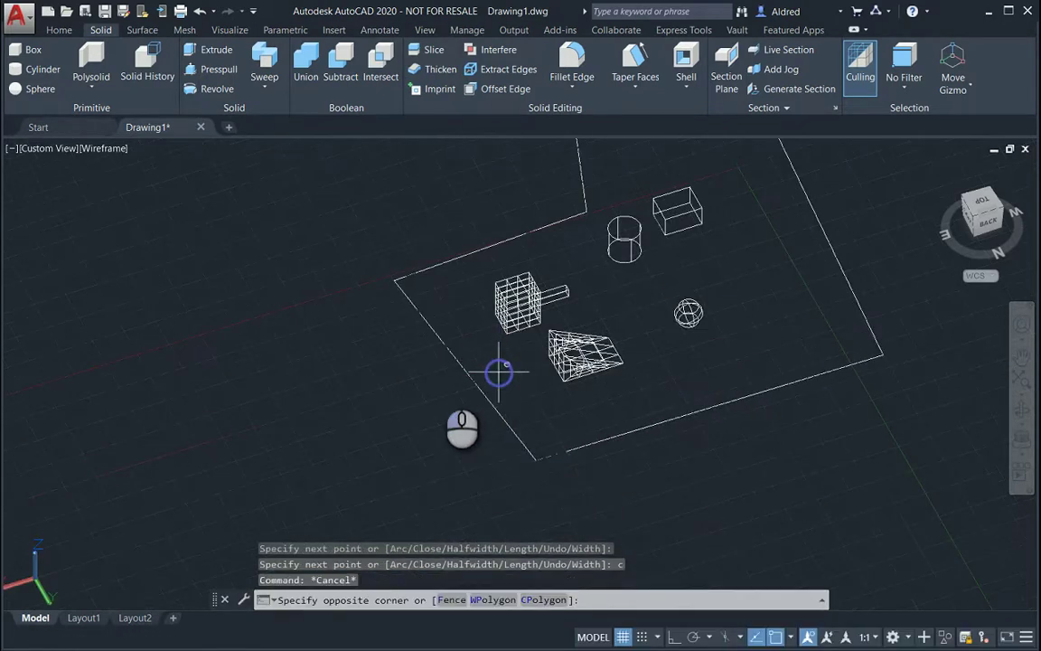
{"action": "left_click", "coordinate": [441, 373]}
{"action": "middle_click_drag", "start_coordinate": [271, 208], "coordinate": [261, 271]}
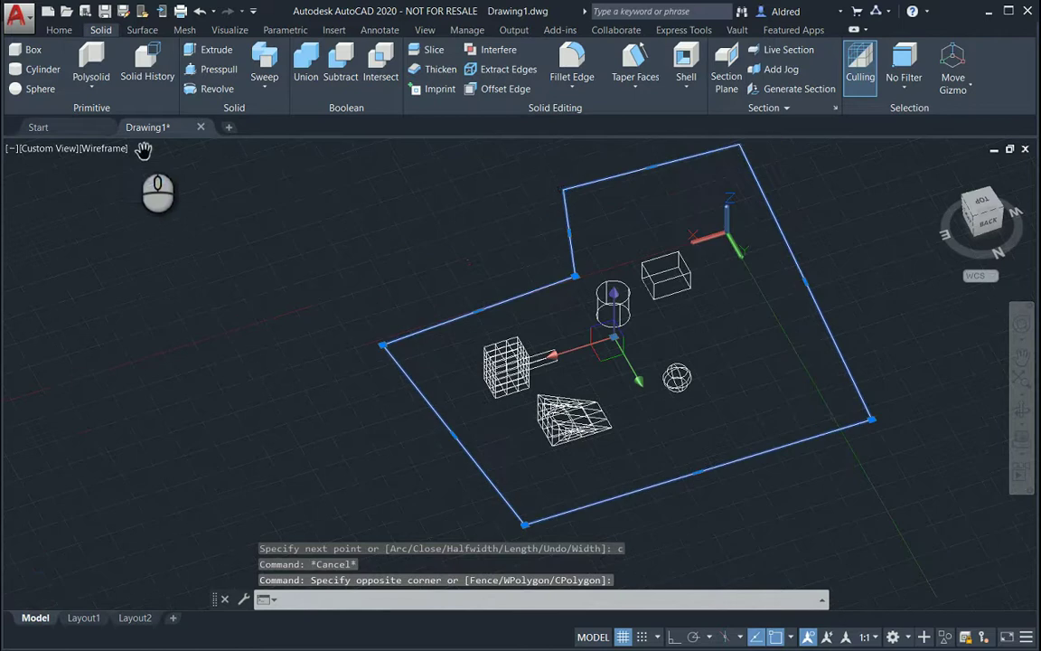
Convert the closed polyline into 2000-high, 150-wide polysolid walls and orbit to view them in 3D.
{"action": "left_click", "coordinate": [92, 67]}
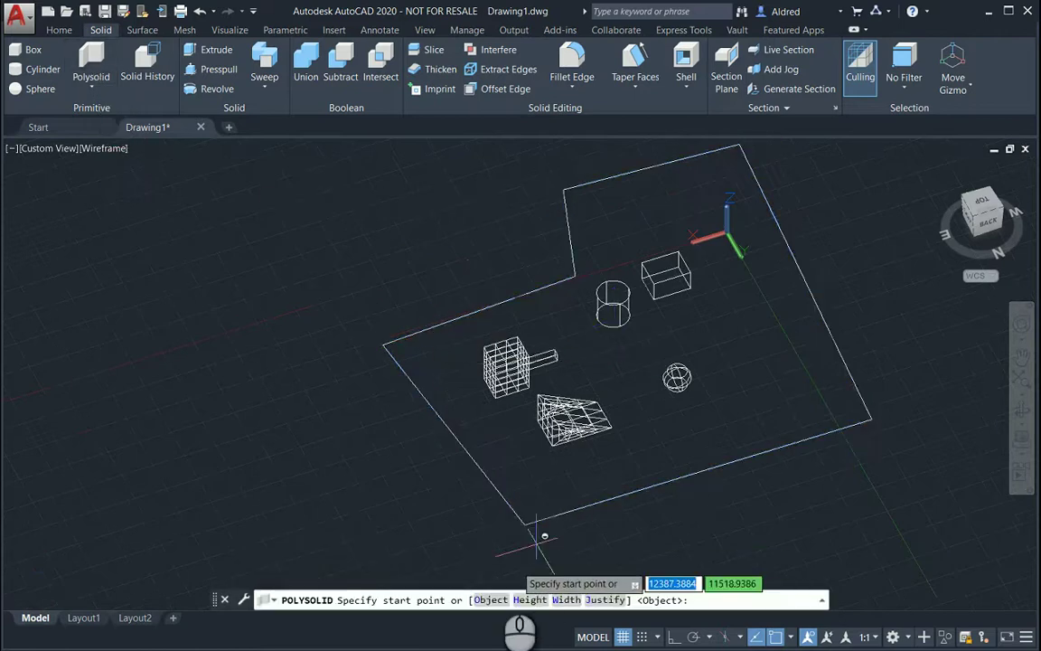
{"action": "left_click", "coordinate": [525, 599]}
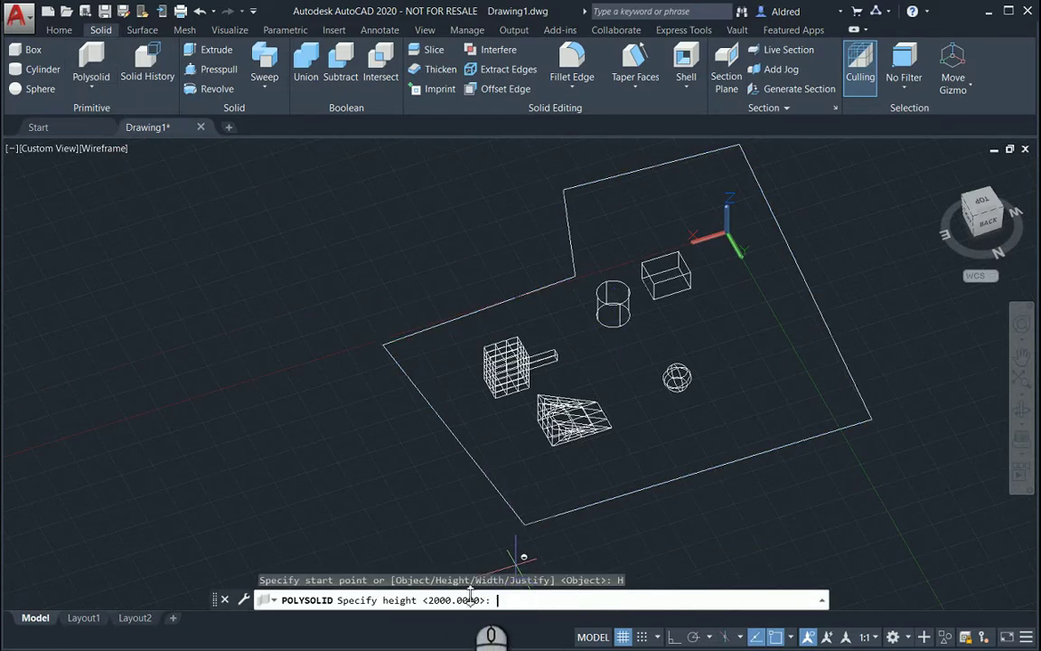
{"action": "key", "text": "Return"}
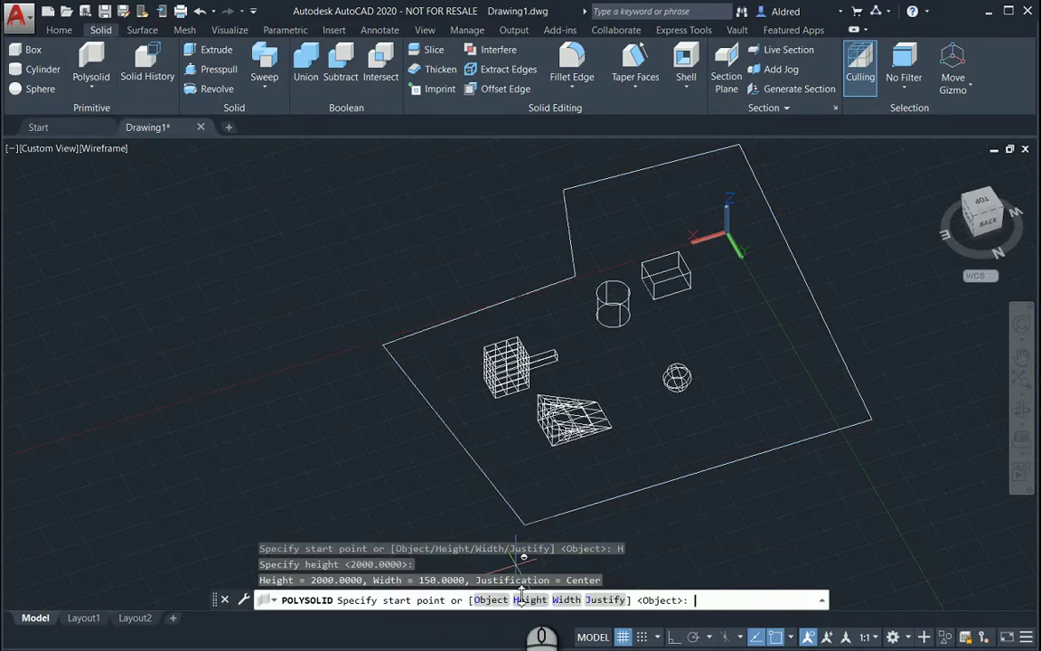
{"action": "left_click", "coordinate": [575, 599]}
{"action": "key", "text": "Return"}
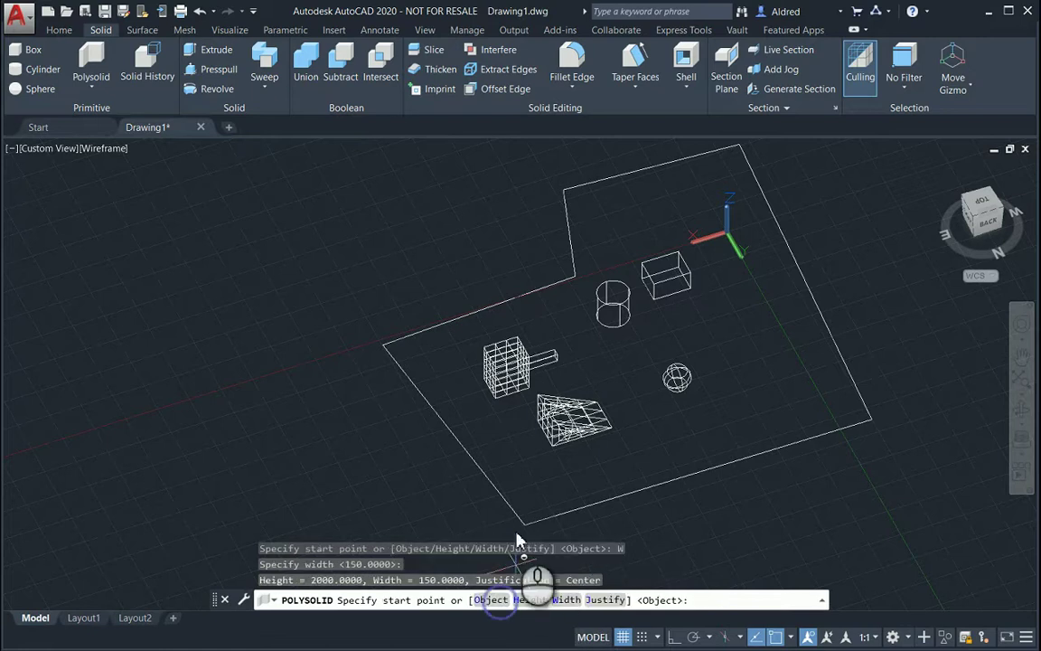
{"action": "left_click", "coordinate": [492, 600]}
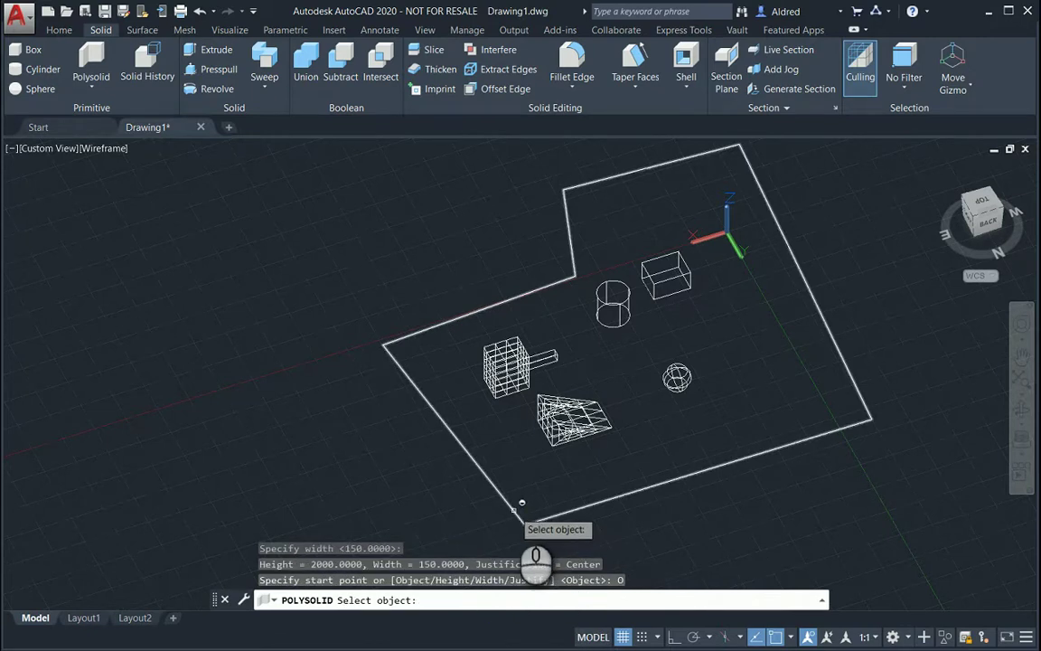
{"action": "left_click", "coordinate": [518, 505]}
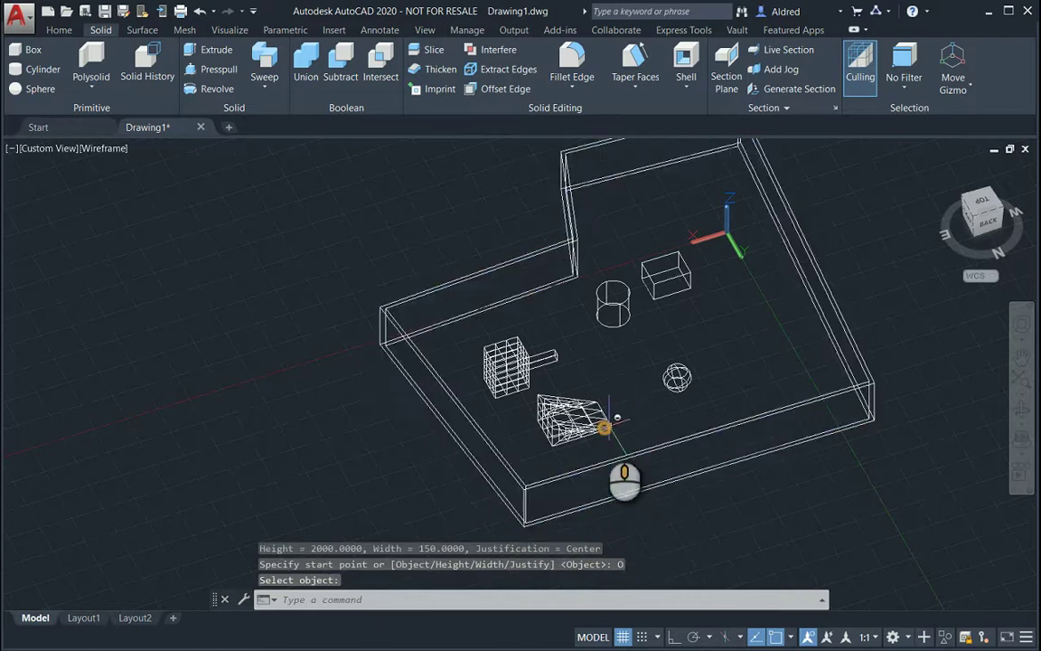
{"action": "middle_click_drag", "start_coordinate": [602, 428], "coordinate": [591, 376], "text": "shift"}
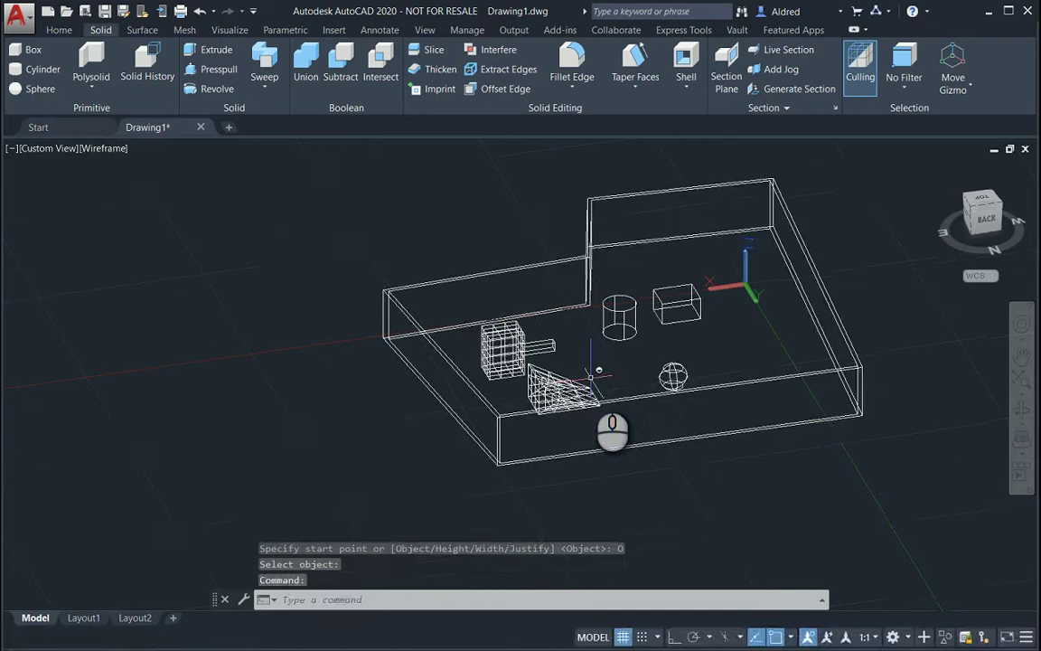